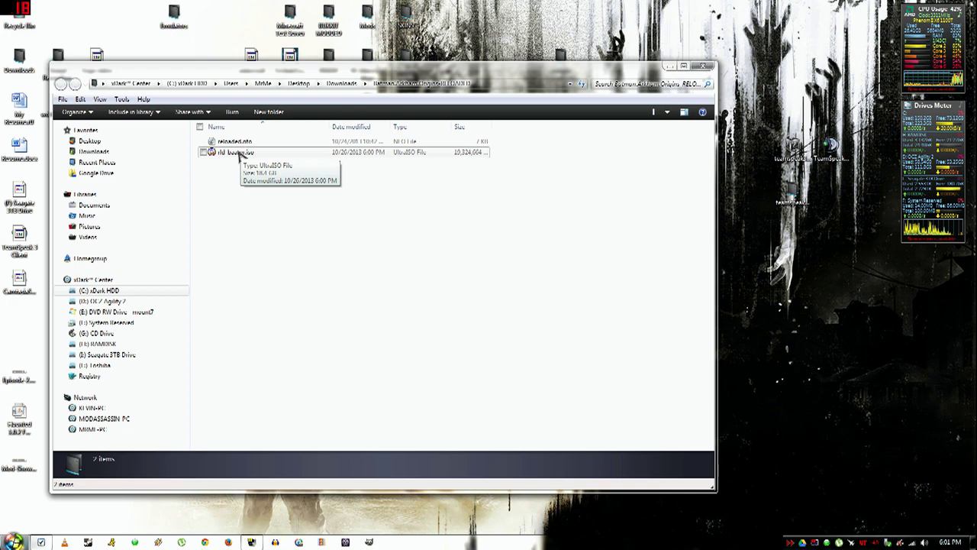
Mount rld-baaror.iso to drive G with UltraISO and open the mounted disc's contents.
right_click(238, 151)
mouse_move(304, 203)
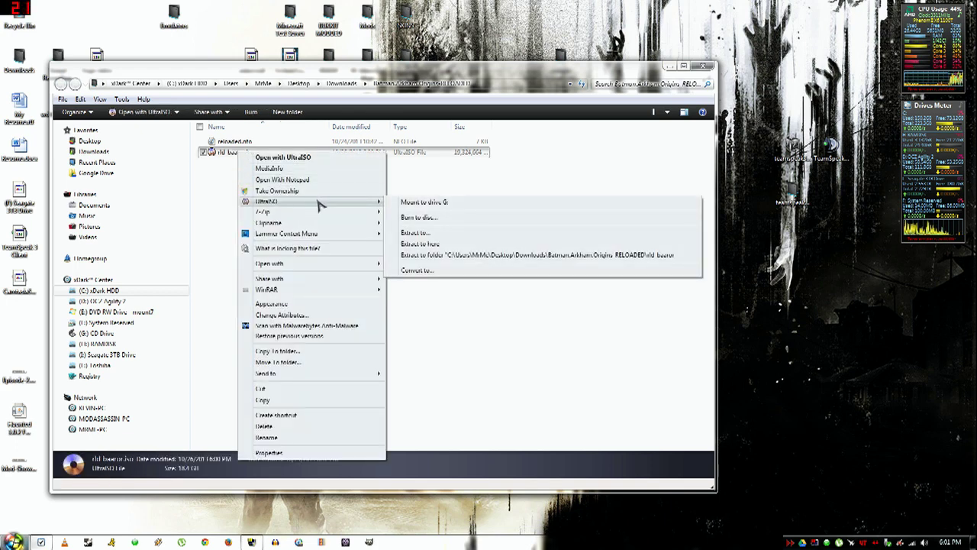
click(398, 203)
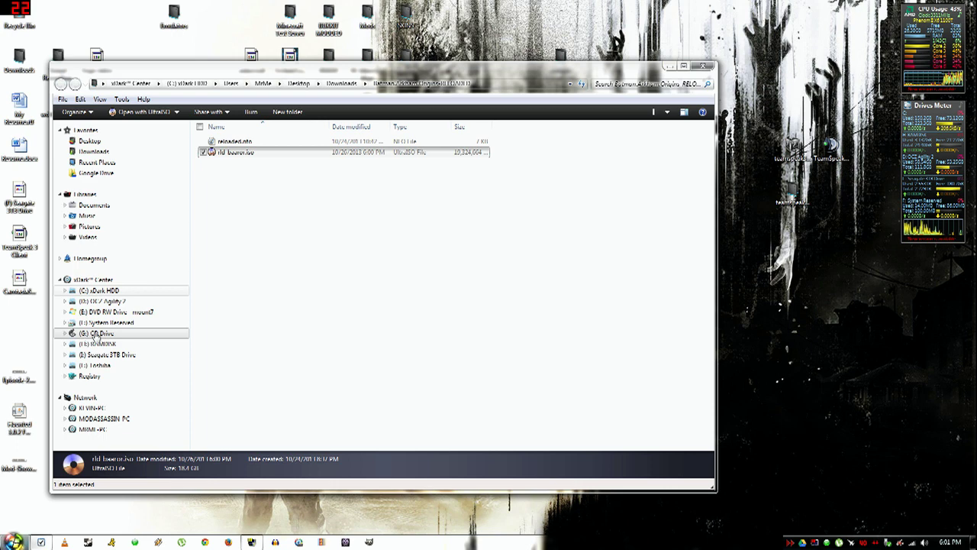
click(97, 336)
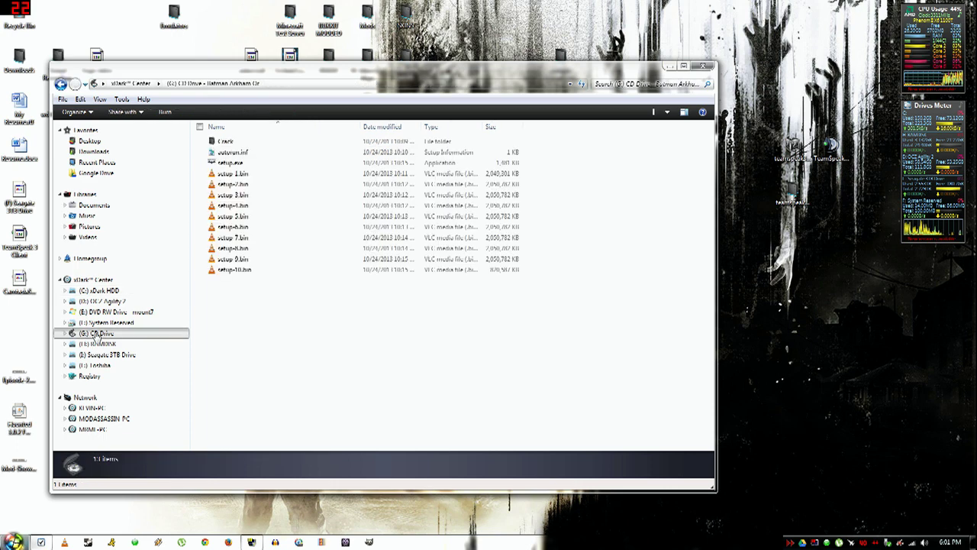
Launch setup.exe from the mounted disc, stop the installer music and proceed to the destination selection.
double_click(231, 163)
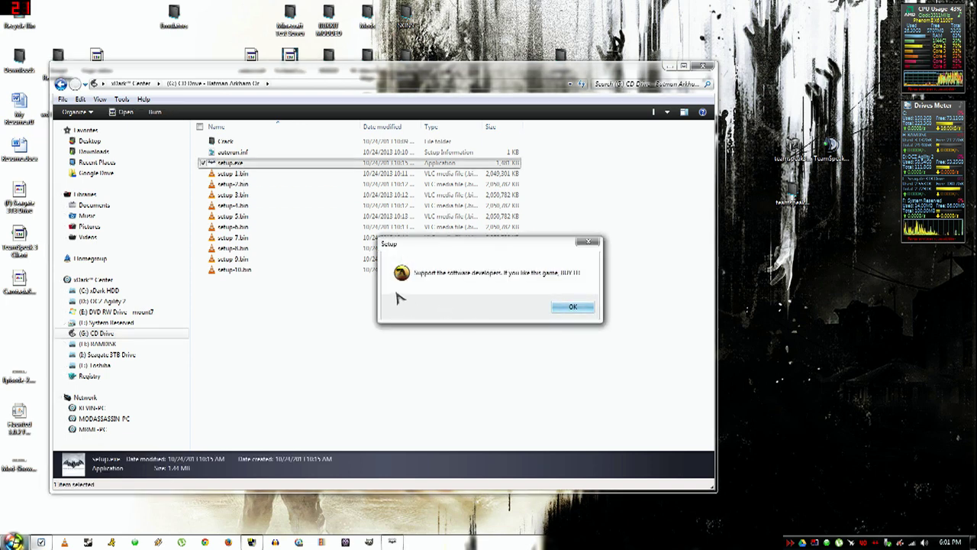
click(573, 307)
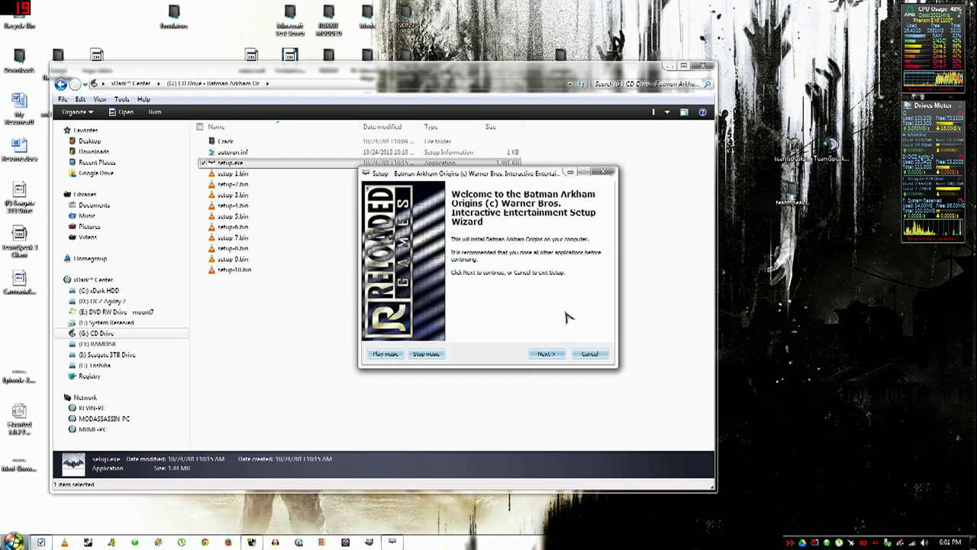
click(429, 354)
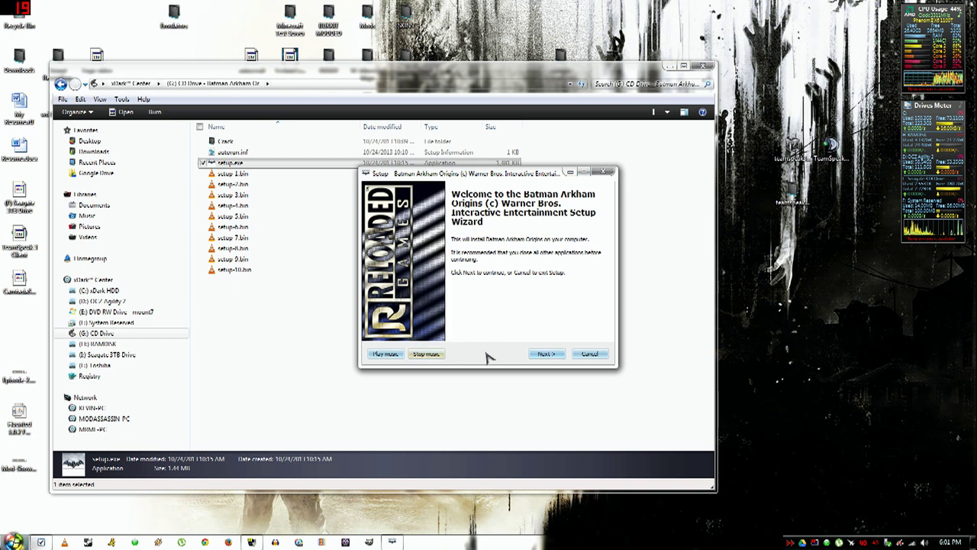
click(545, 354)
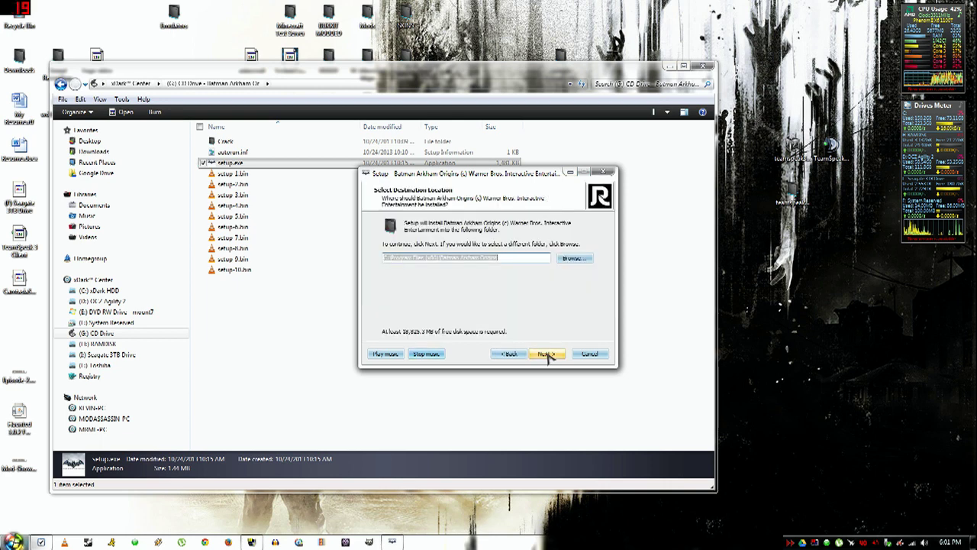
click(570, 260)
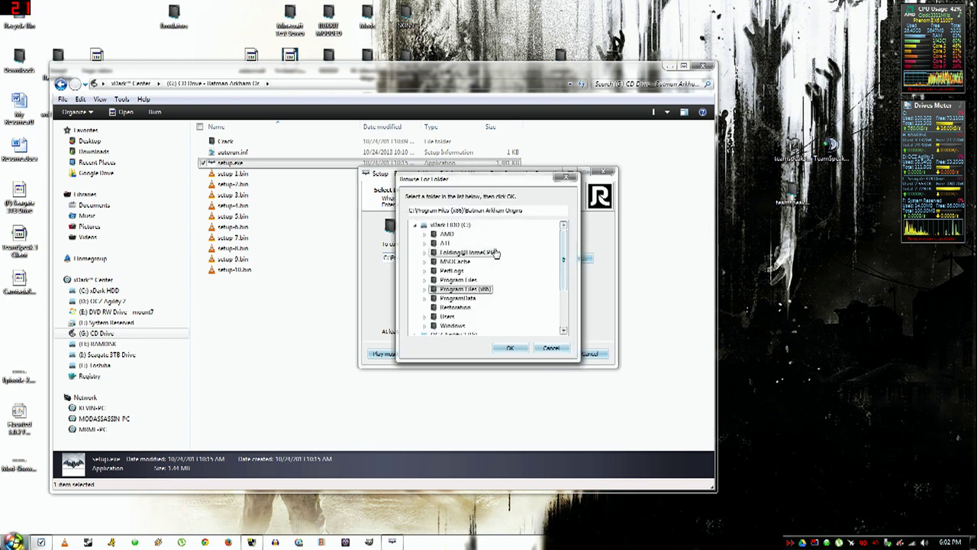
click(420, 227)
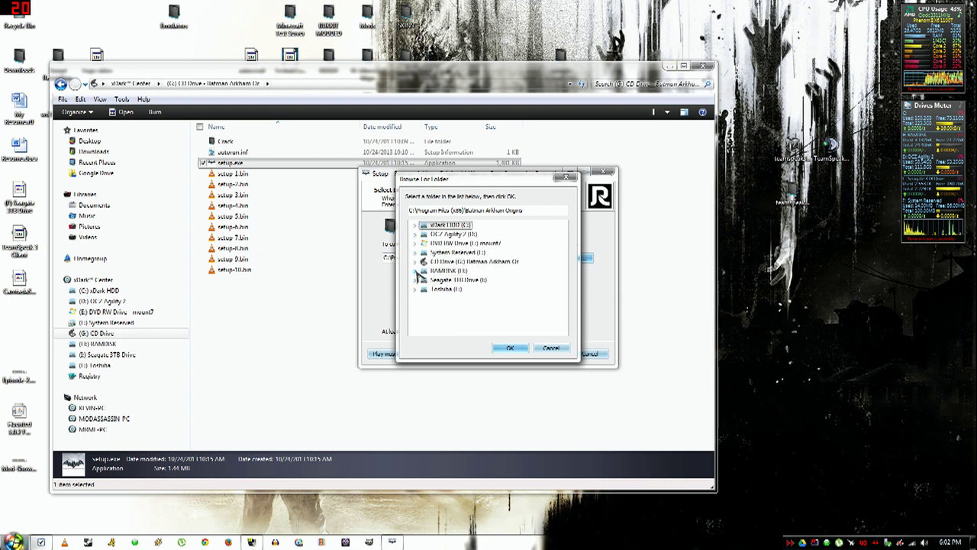
click(416, 273)
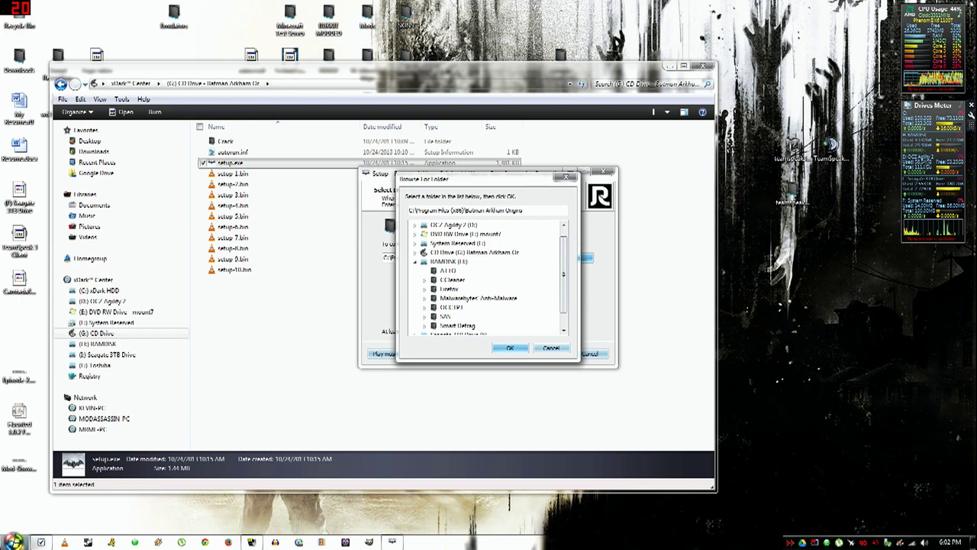
key(super+e)
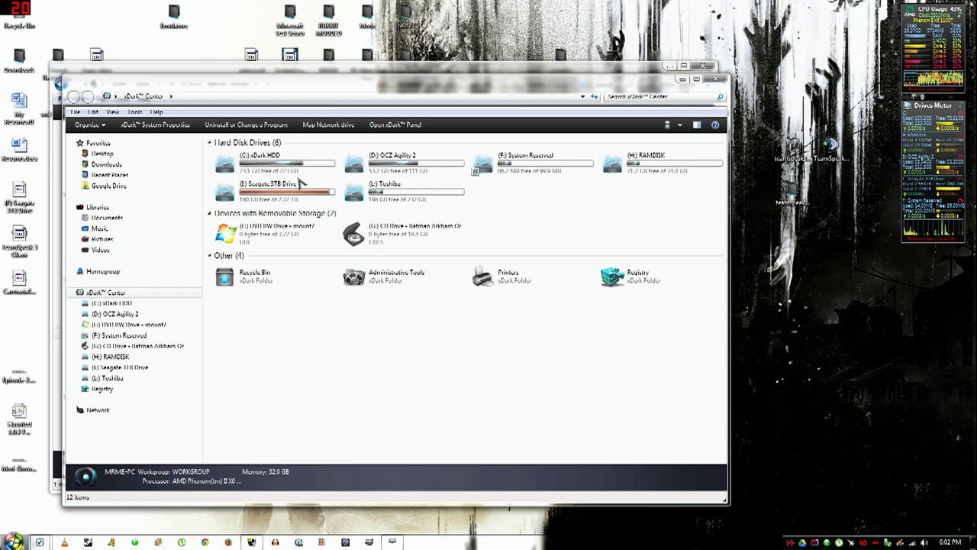
double_click(634, 162)
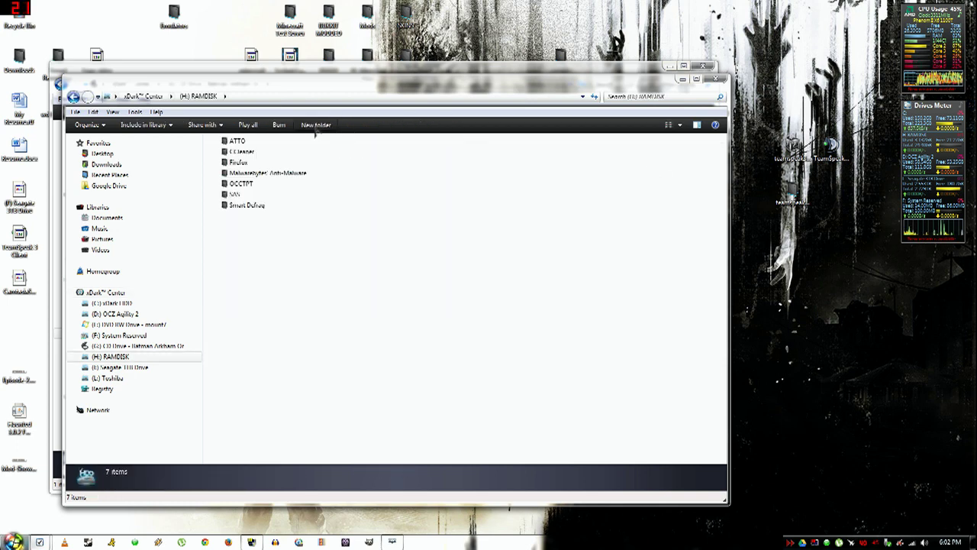
click(319, 125)
text(Game)
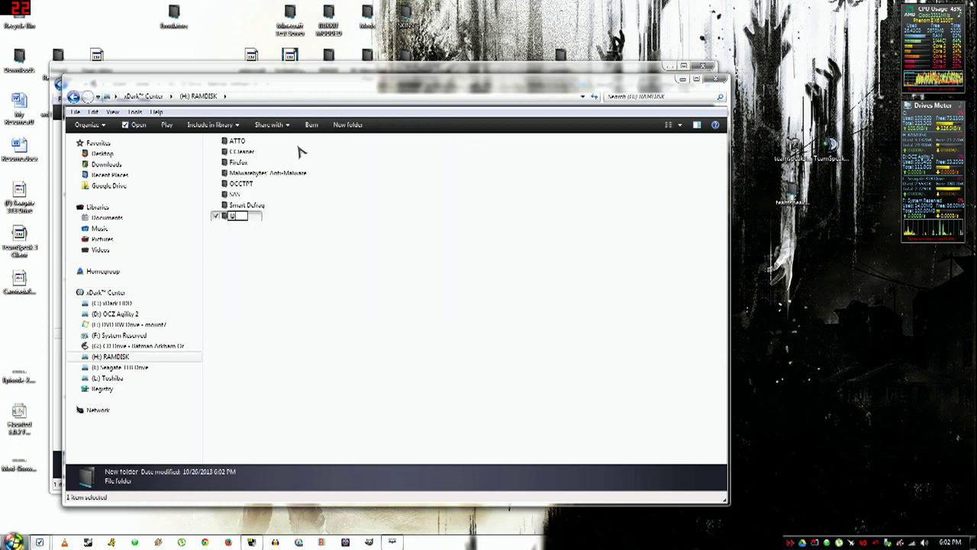
text(s)
key(Return)
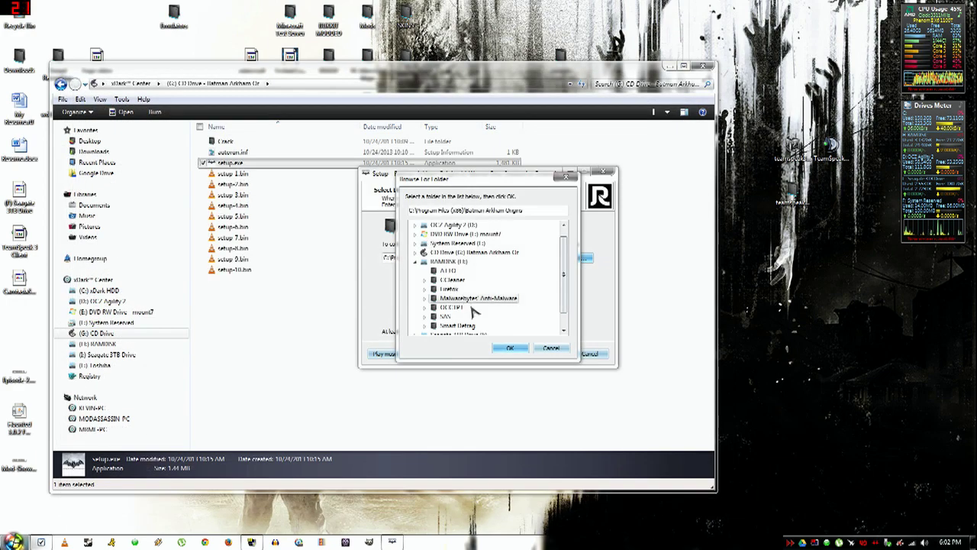
click(427, 253)
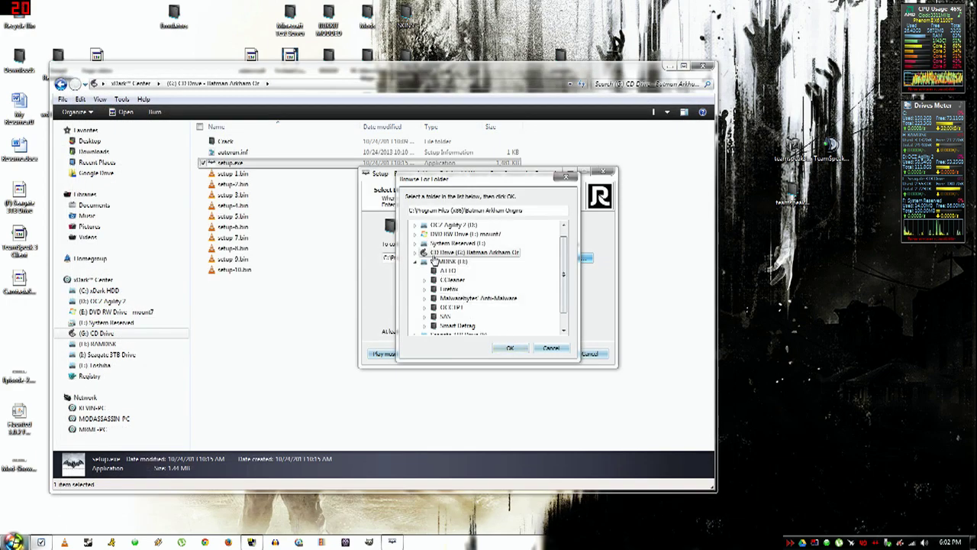
click(417, 262)
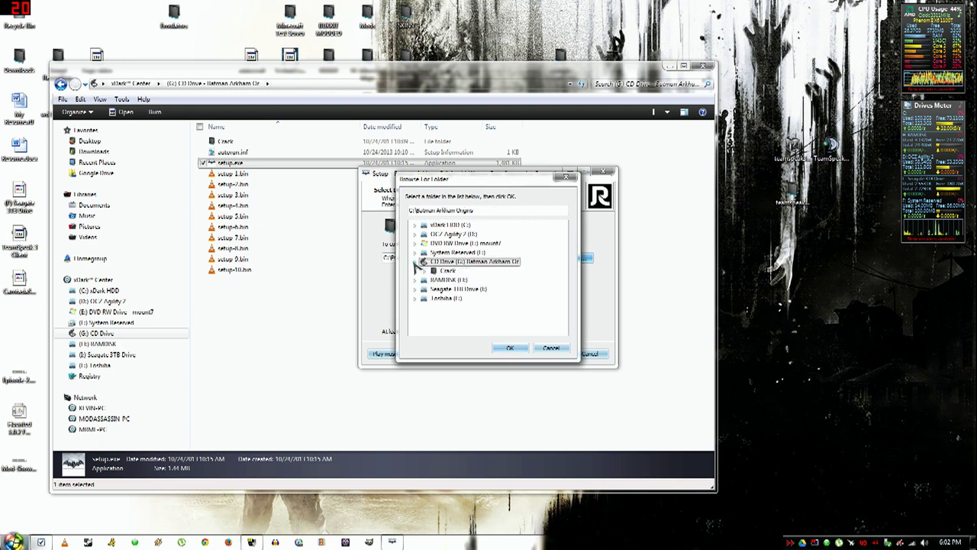
click(416, 280)
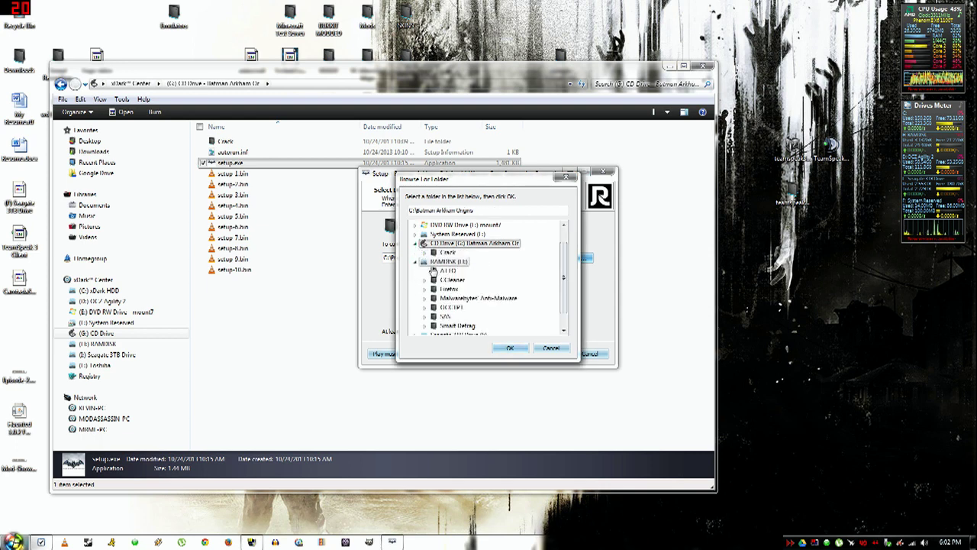
click(544, 348)
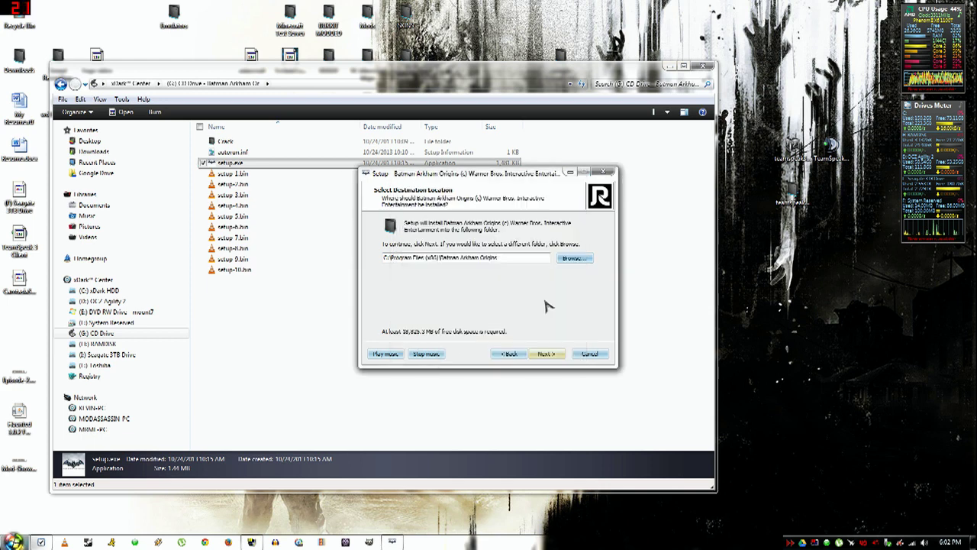
click(575, 260)
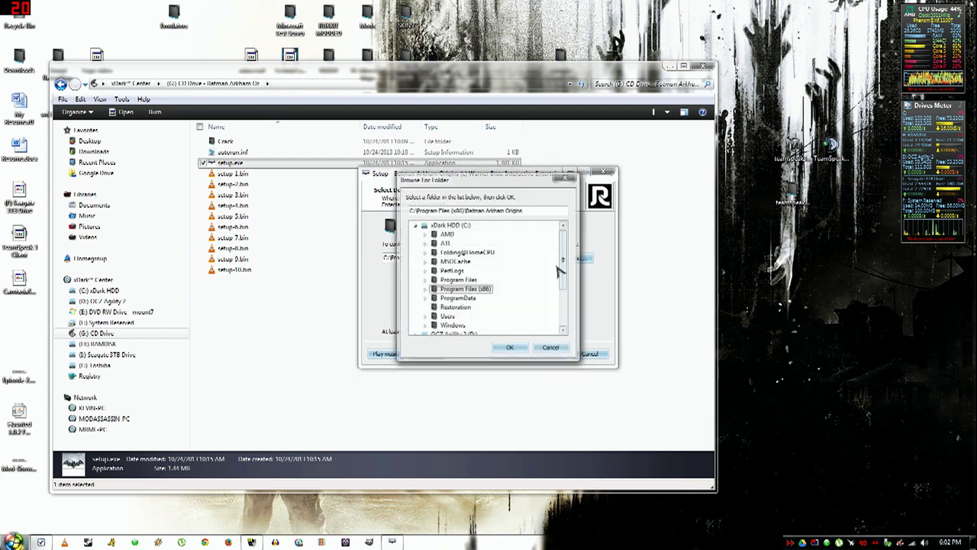
click(415, 226)
click(415, 270)
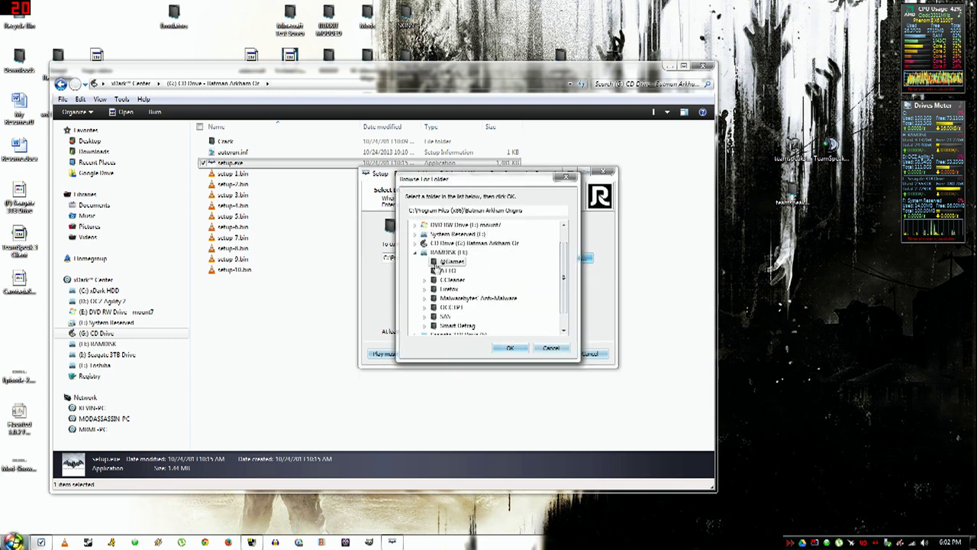
click(452, 261)
click(503, 349)
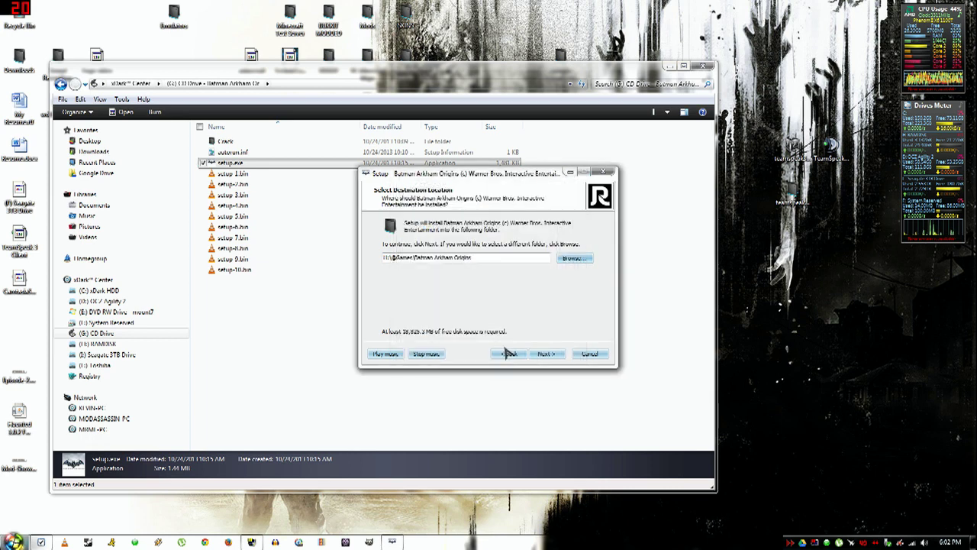
Accept the destination, leave the desktop and start menu icon options off, and start the installation.
click(547, 354)
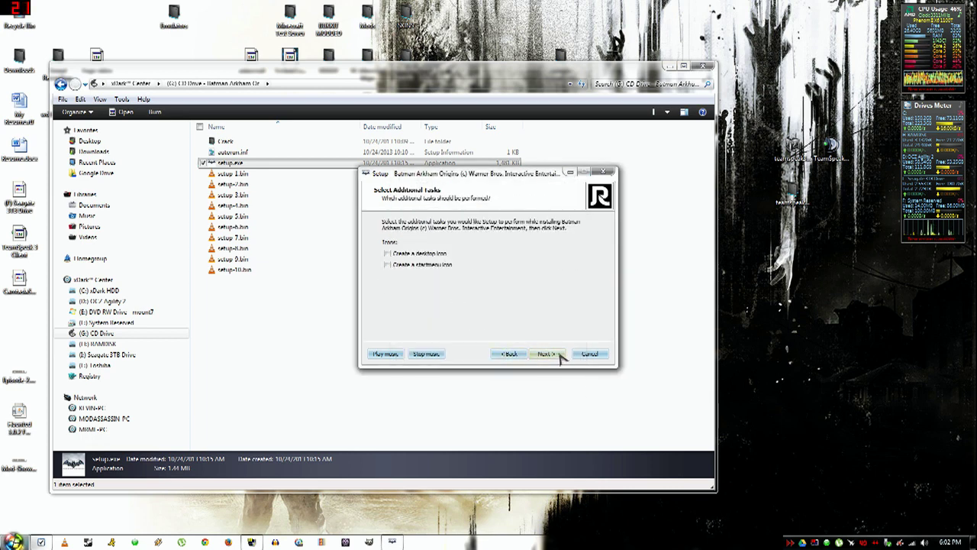
click(561, 356)
click(546, 355)
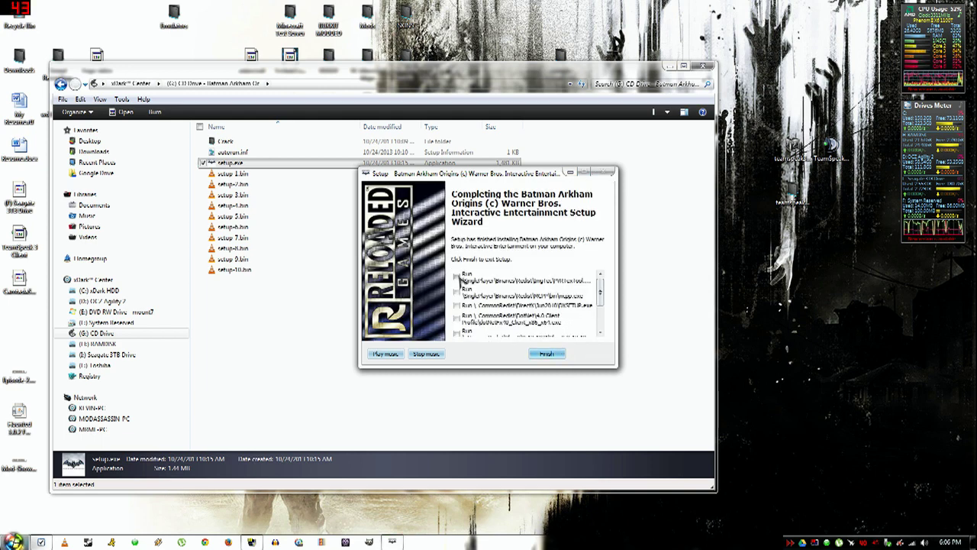
Enable every listed redistributable to run after setup, including DirectX, .NET 4.0, PhysX and vcredist, and finish the setup wizard.
scroll(458, 294, down, 2)
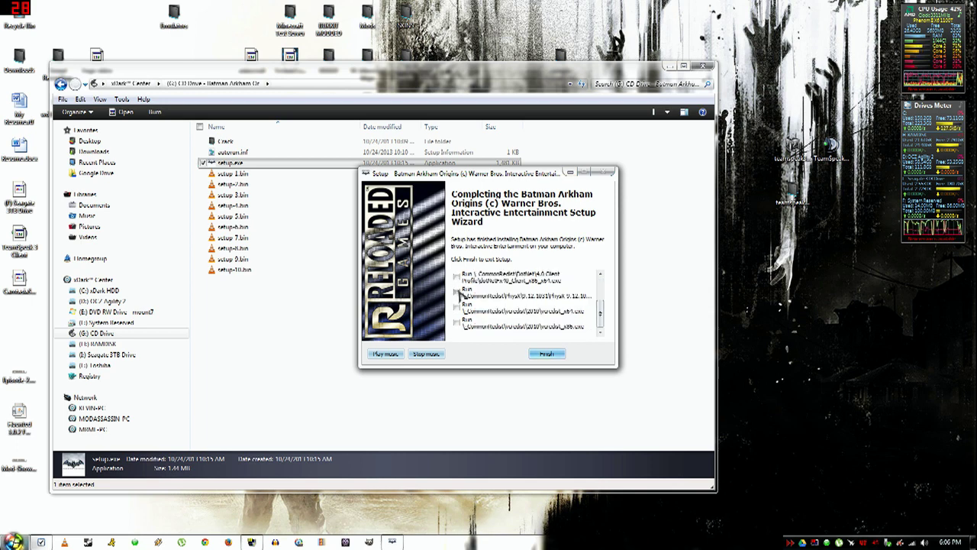
scroll(460, 294, up, 3)
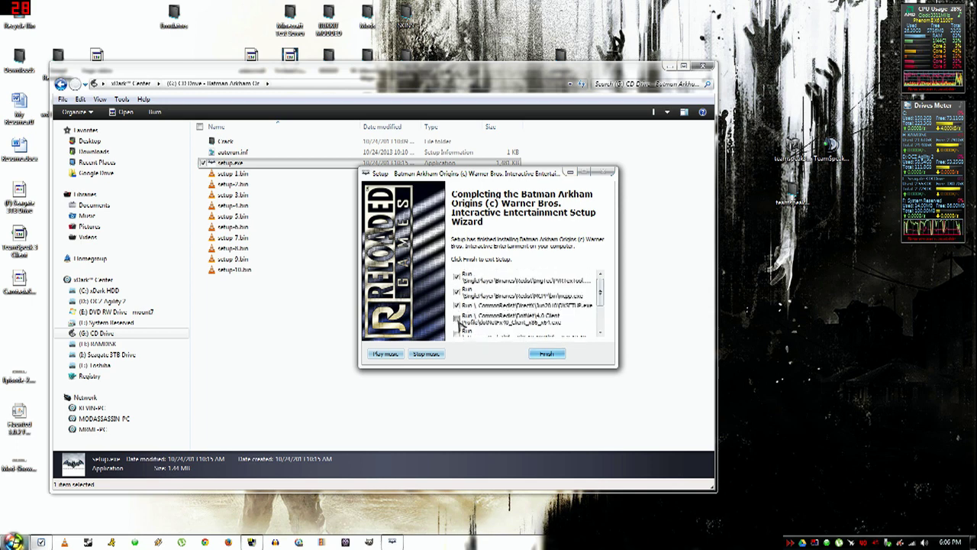
scroll(458, 311, down, 3)
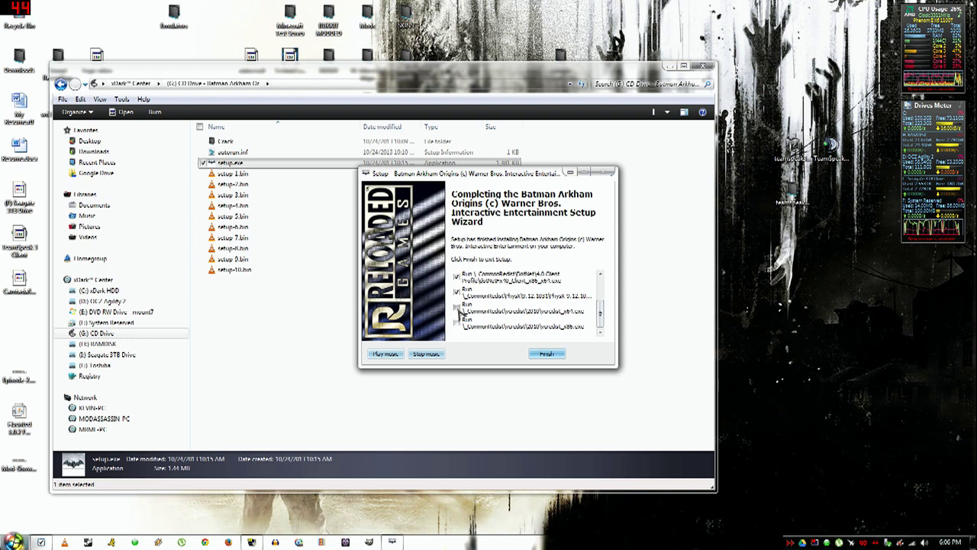
click(457, 325)
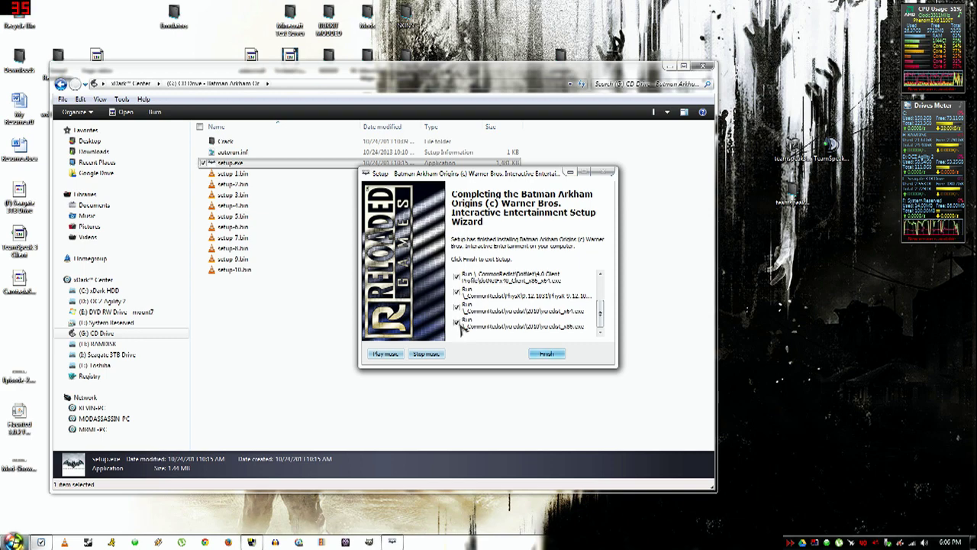
click(548, 354)
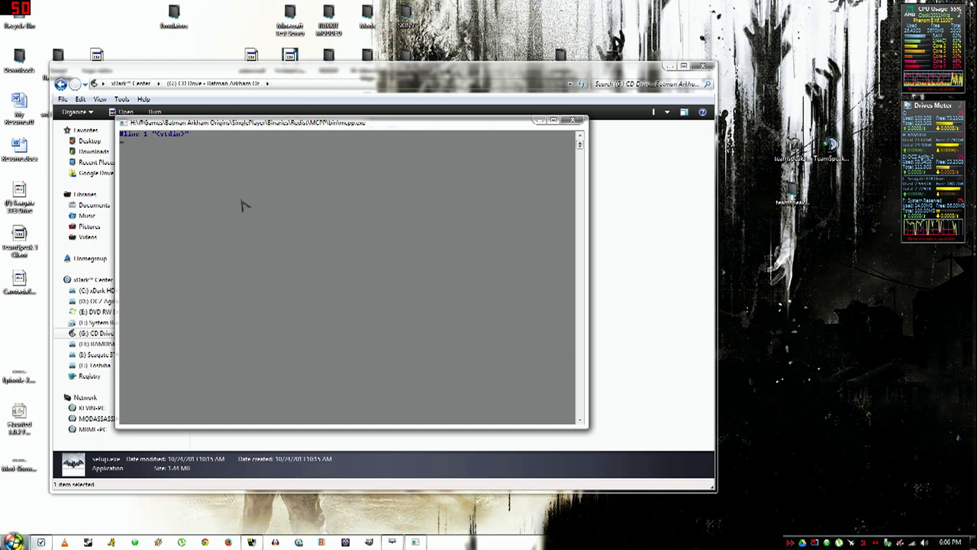
Close the mcpp.exe console window and install the DirectX runtime, accepting its license agreement.
drag(182, 125, 125, 67)
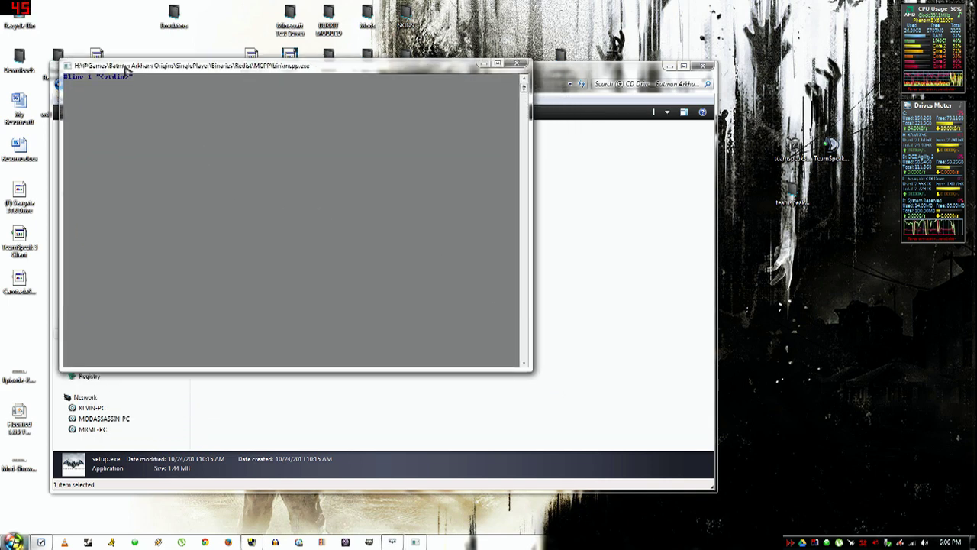
click(516, 63)
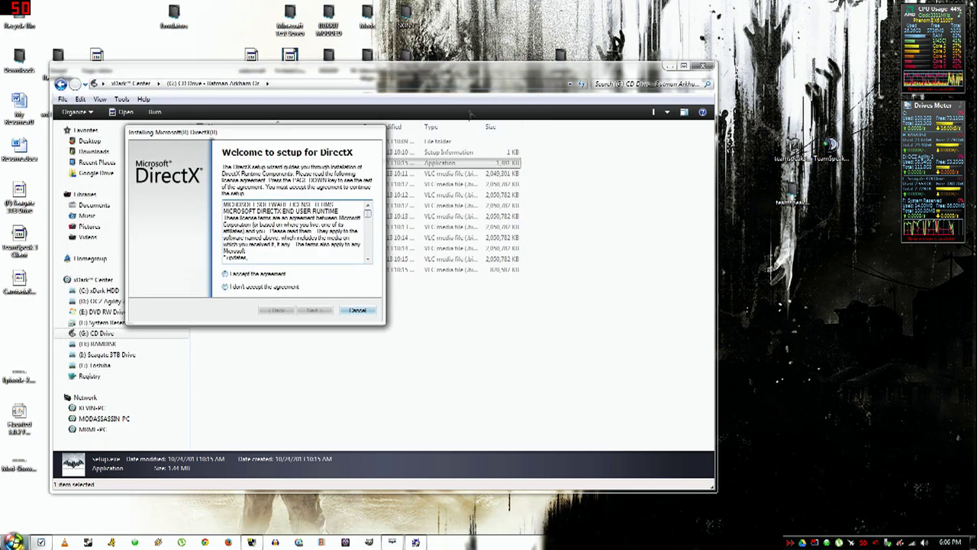
click(225, 274)
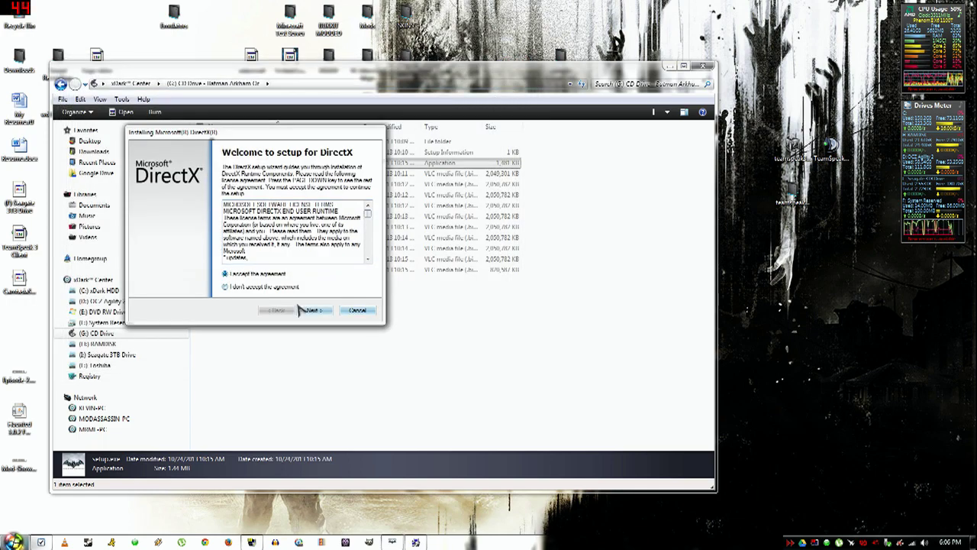
click(318, 311)
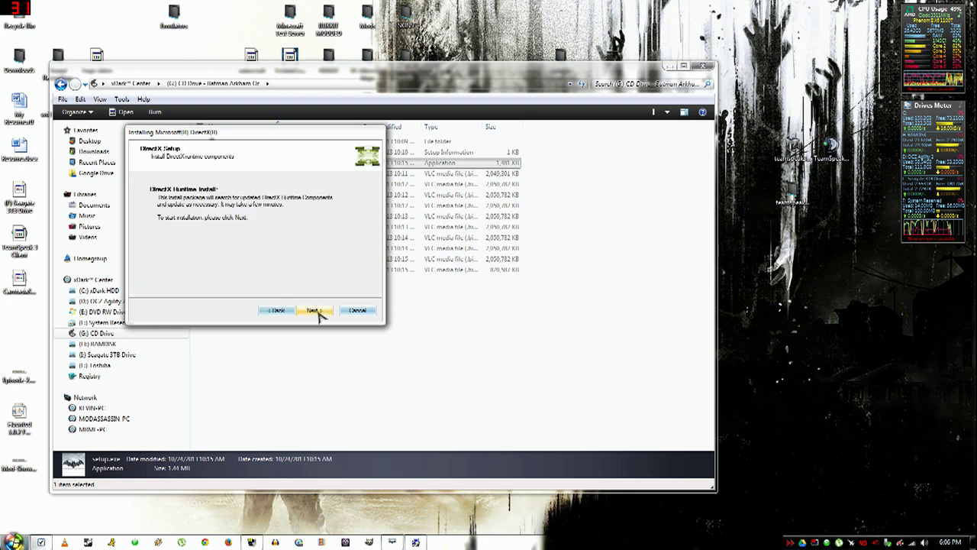
click(317, 311)
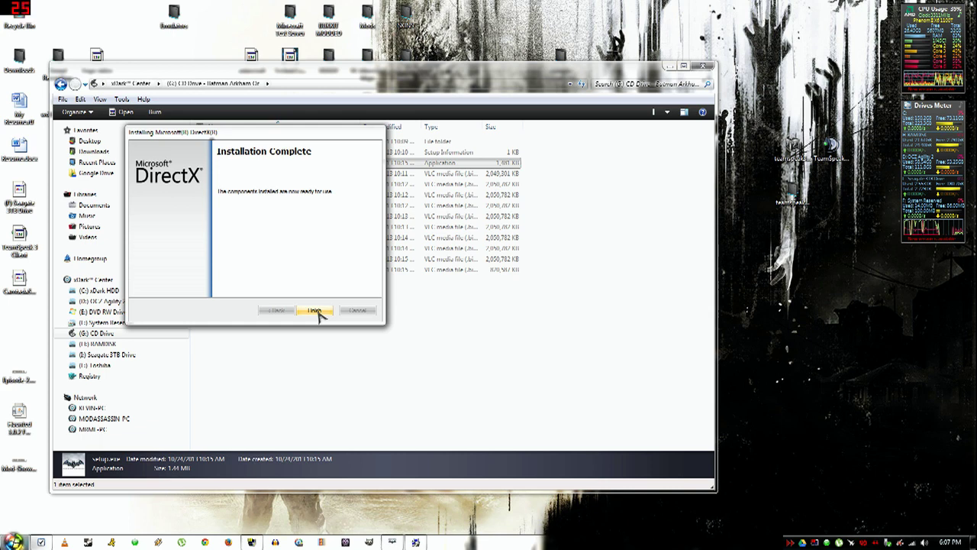
click(316, 312)
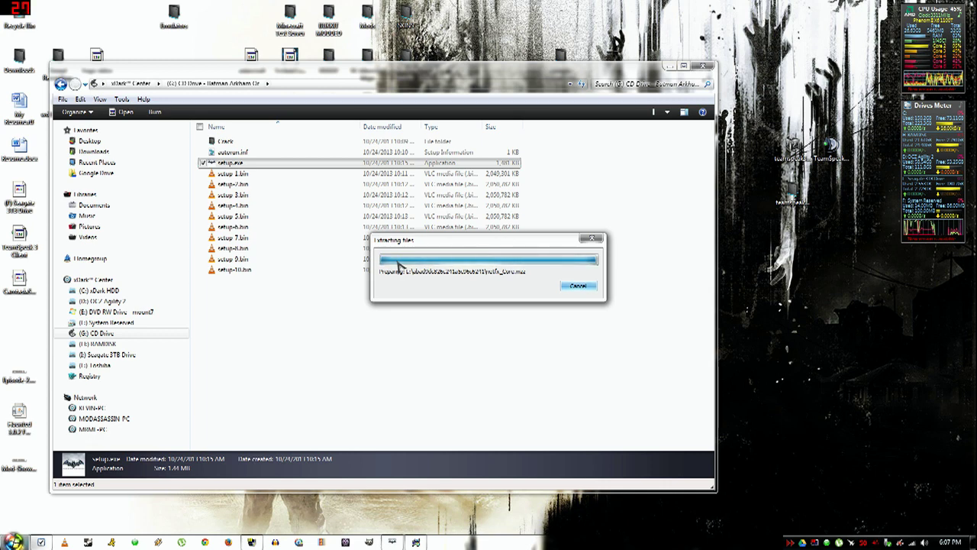
mouse_move(393, 542)
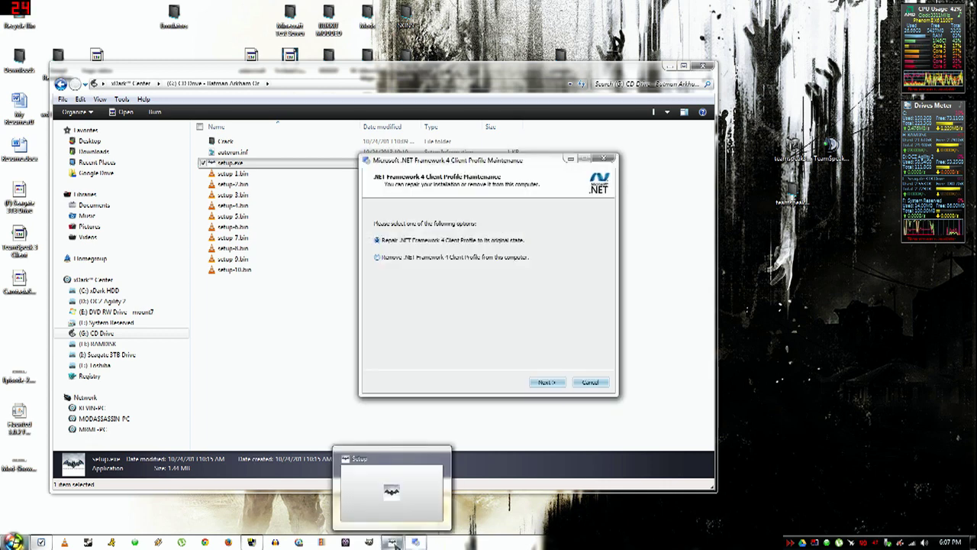
Repair the .NET Framework 4 Client Profile to its original state and postpone the computer restart.
click(547, 383)
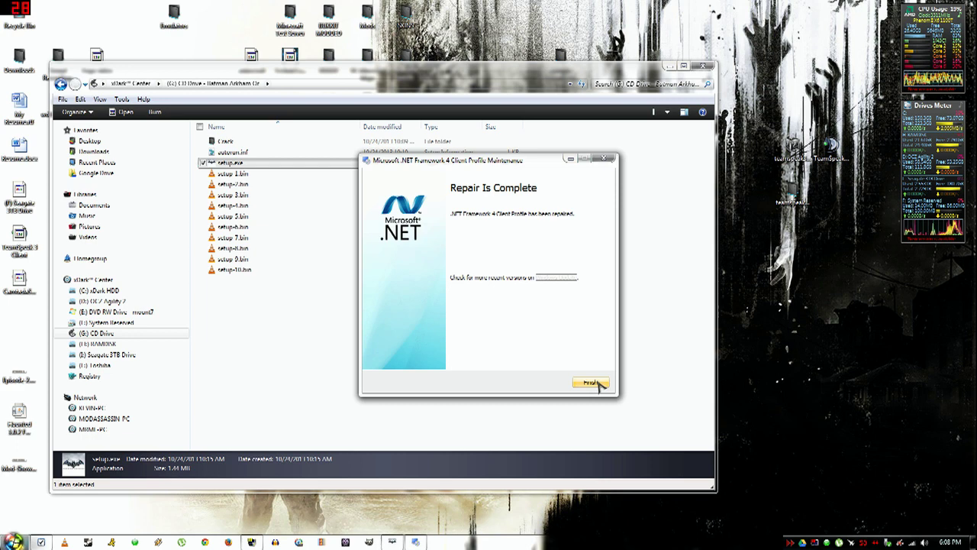
click(600, 385)
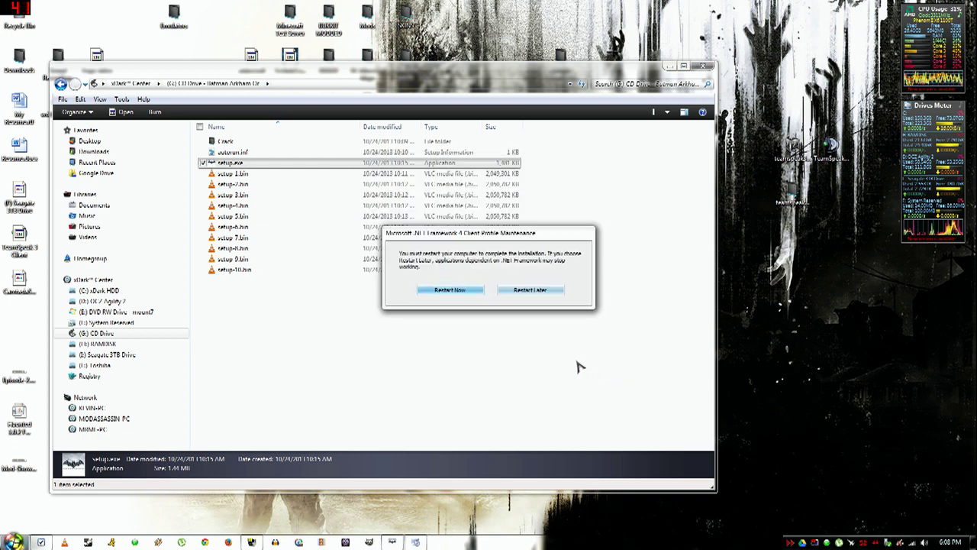
click(524, 291)
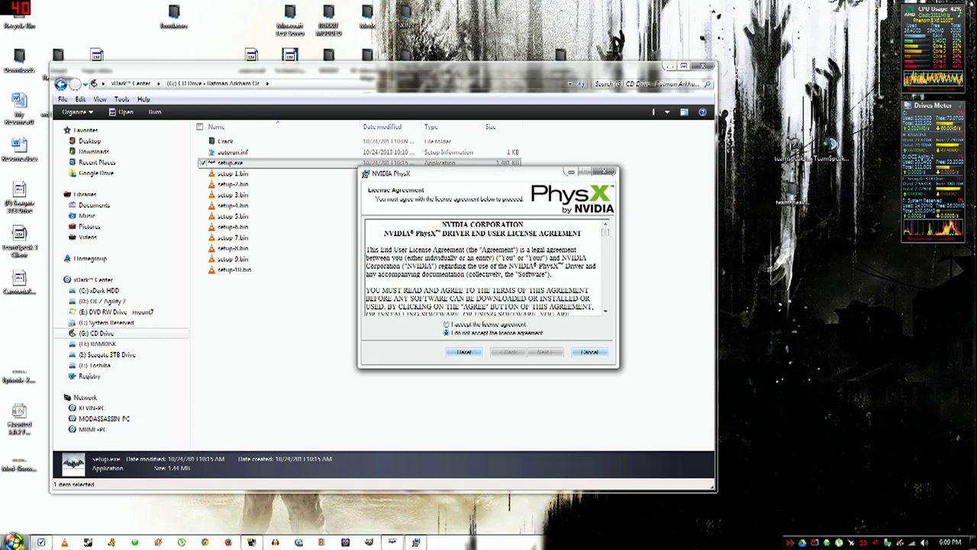
Accept the NVIDIA PhysX license agreement, install PhysX and finish its installer.
click(447, 325)
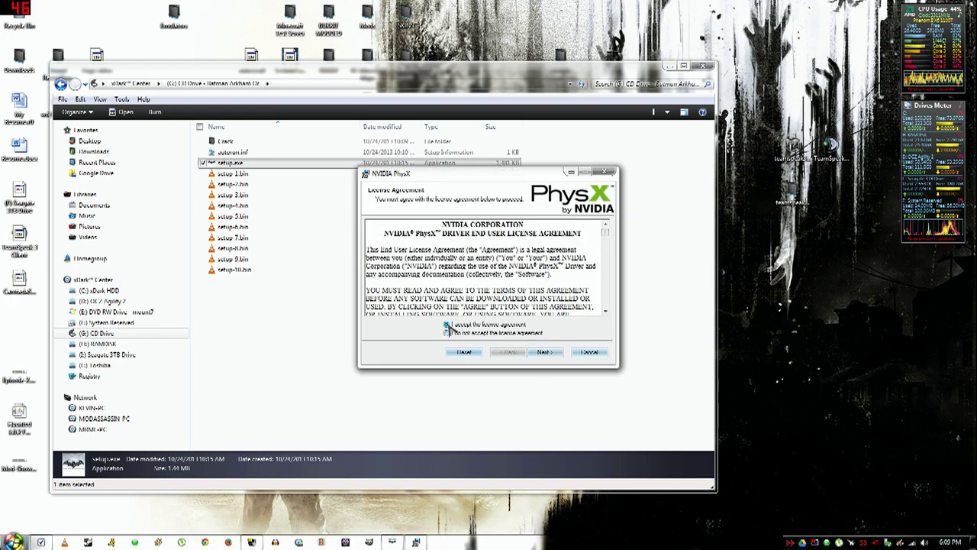
click(543, 352)
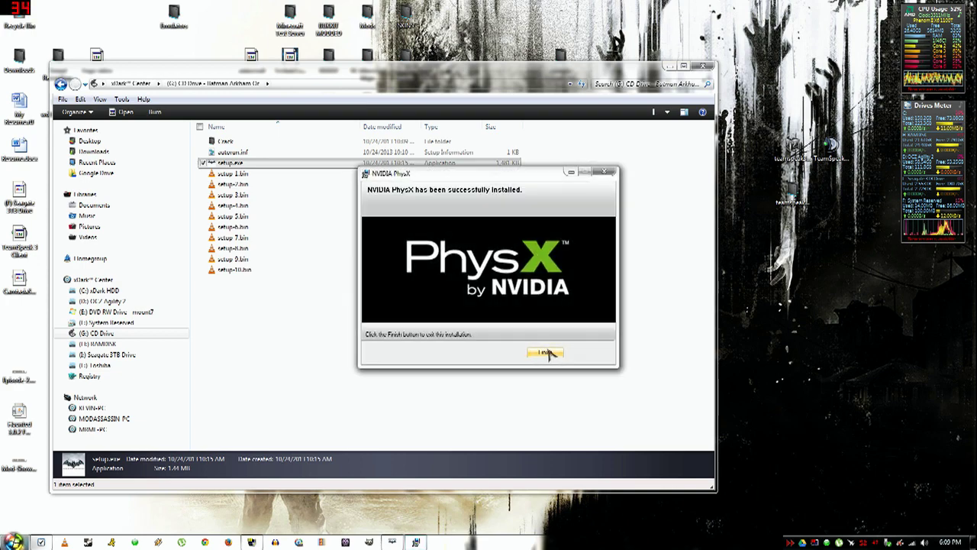
click(545, 352)
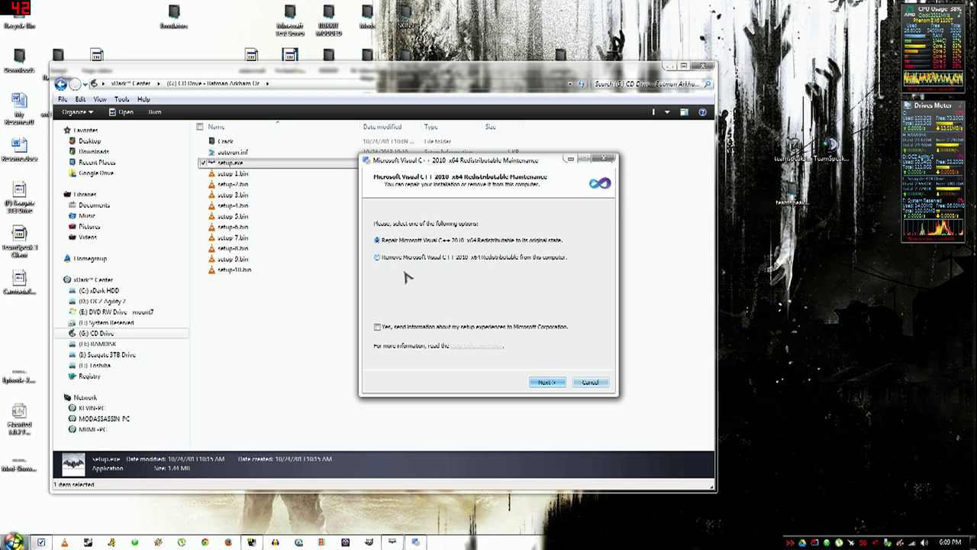
Cancel the maintenance setups of the Microsoft Visual C++ 2010 x64 and x86 Redistributables, confirming each cancellation.
click(585, 384)
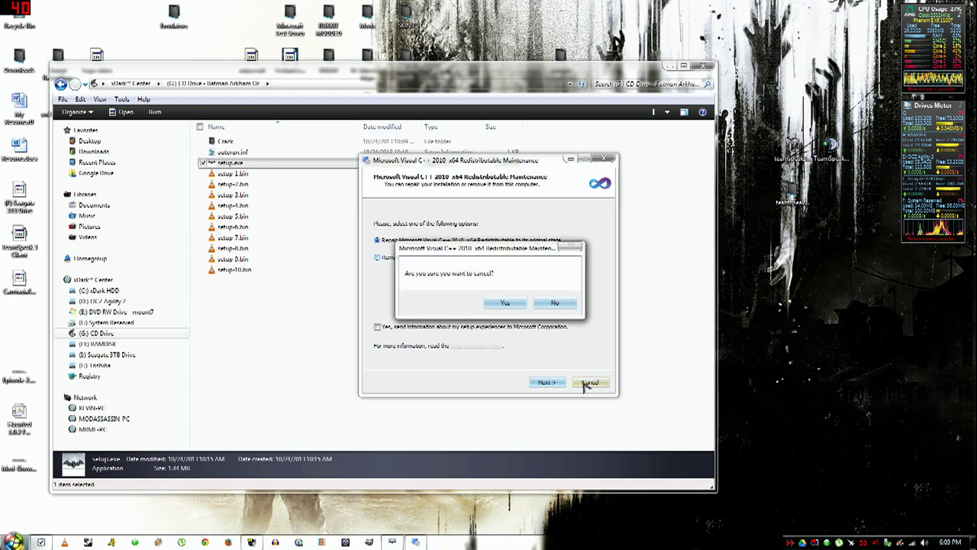
click(513, 305)
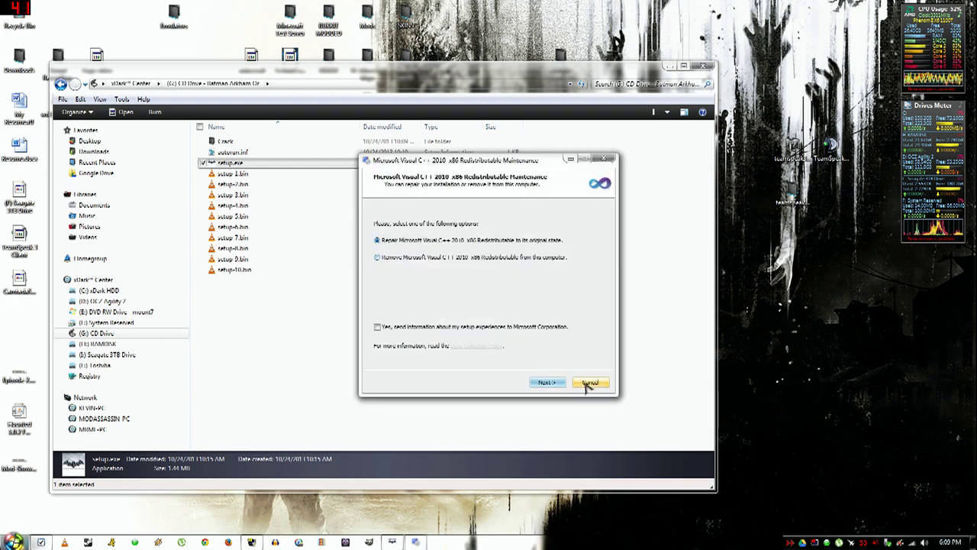
click(590, 383)
click(520, 304)
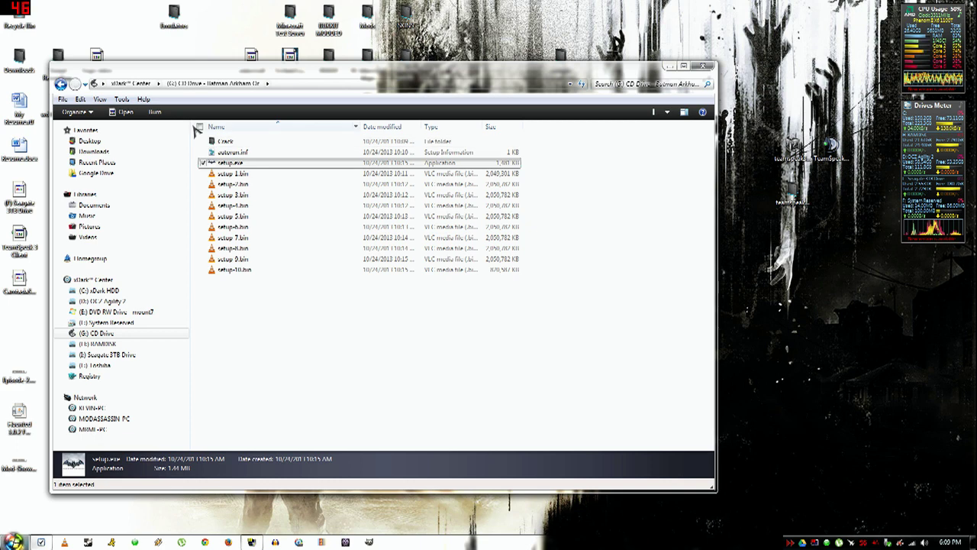
Check the Online and SinglePlayer folders inside the Crack folder of the mounted disc and copy both folders.
double_click(230, 143)
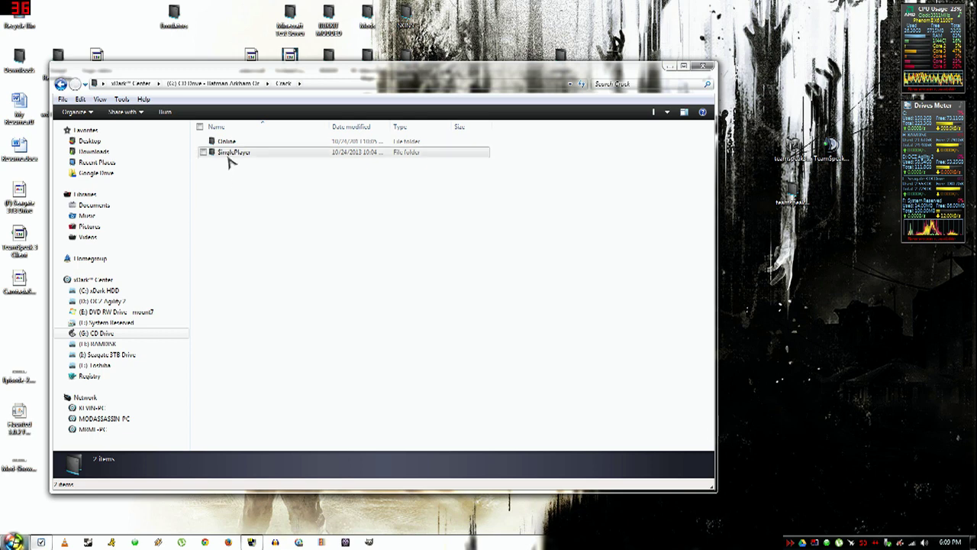
double_click(223, 142)
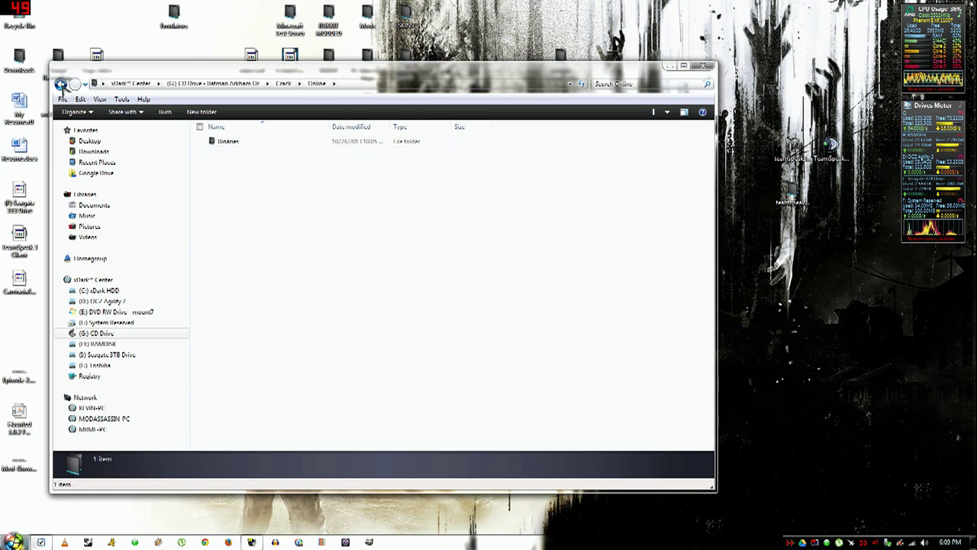
click(60, 84)
double_click(238, 152)
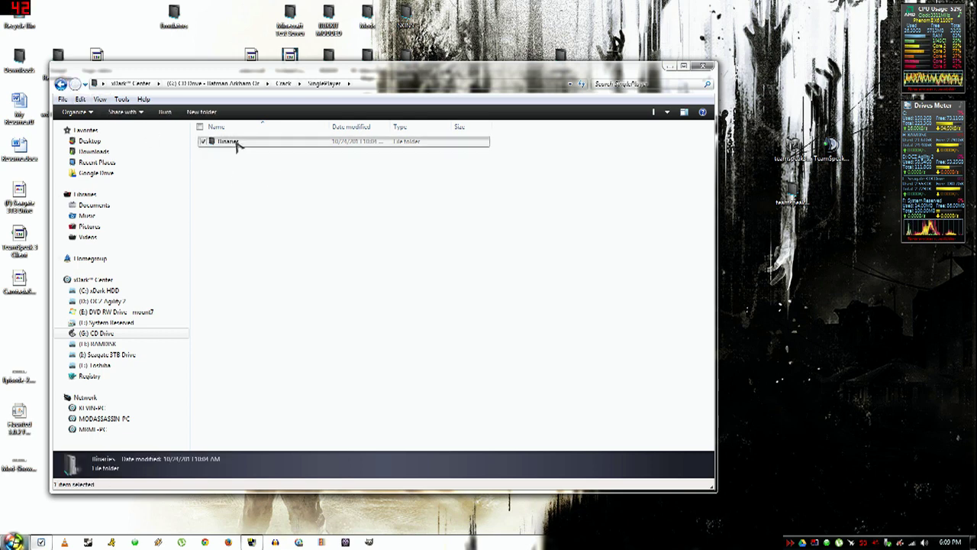
double_click(232, 142)
click(61, 84)
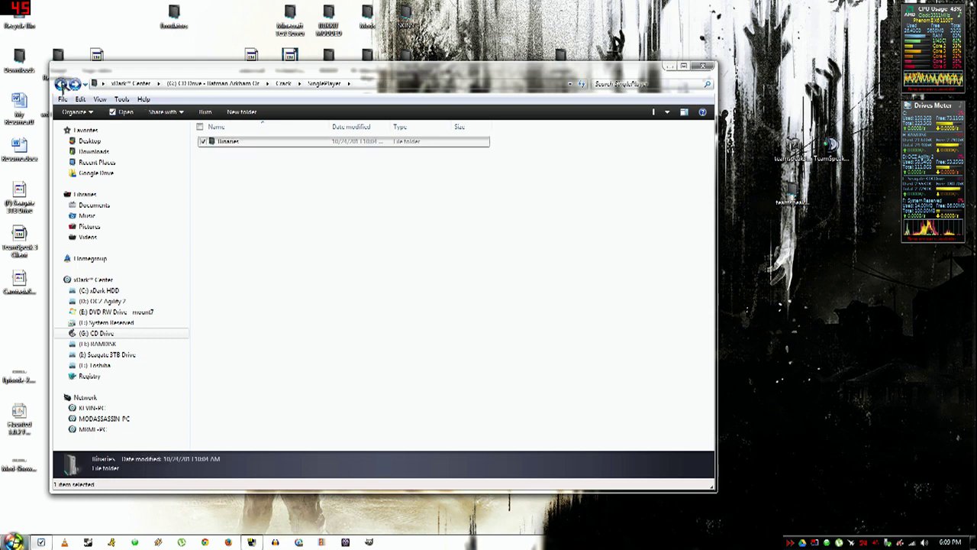
click(61, 84)
shift+click(232, 143)
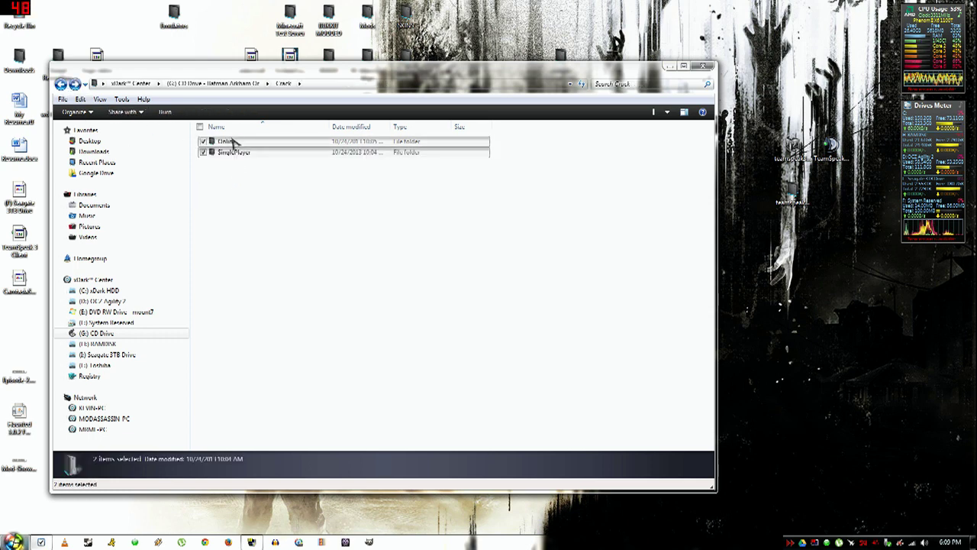
right_click(229, 144)
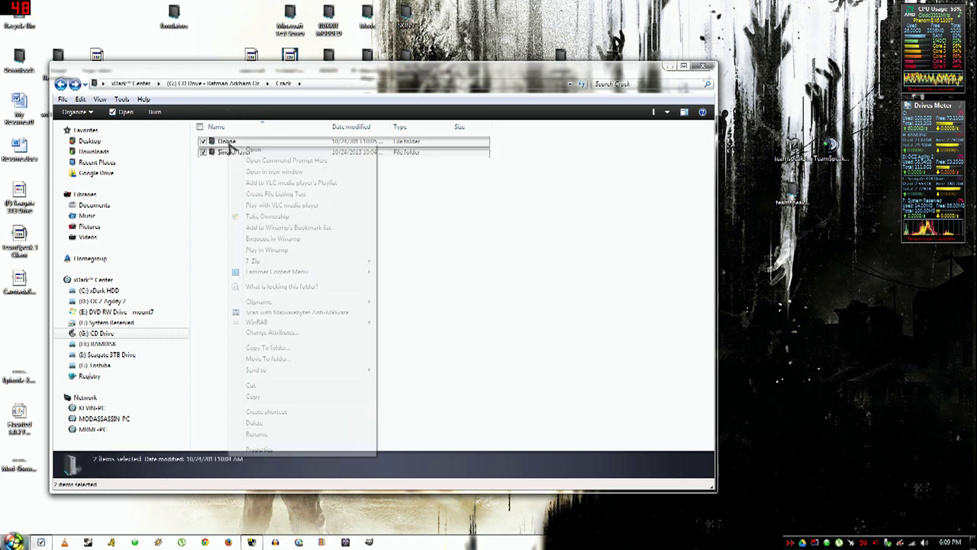
click(255, 397)
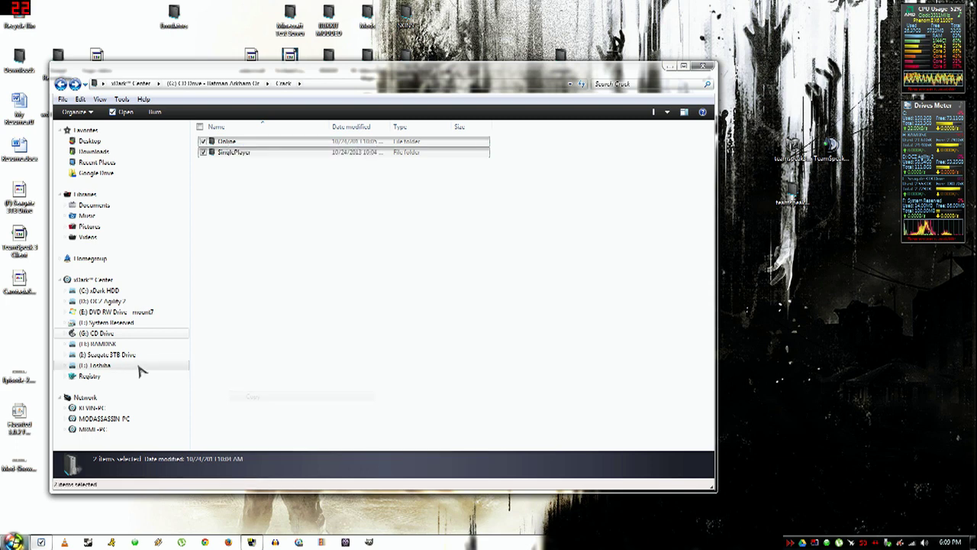
click(107, 345)
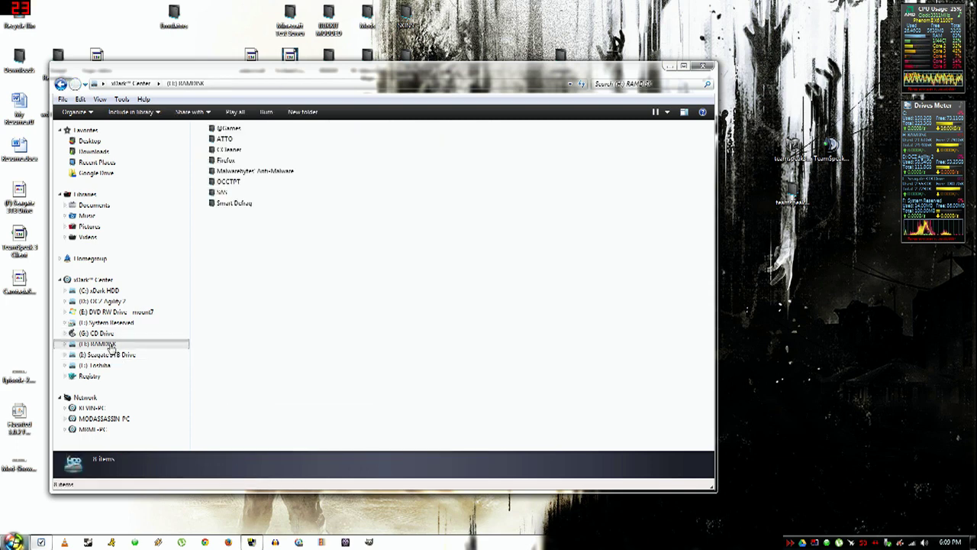
double_click(230, 129)
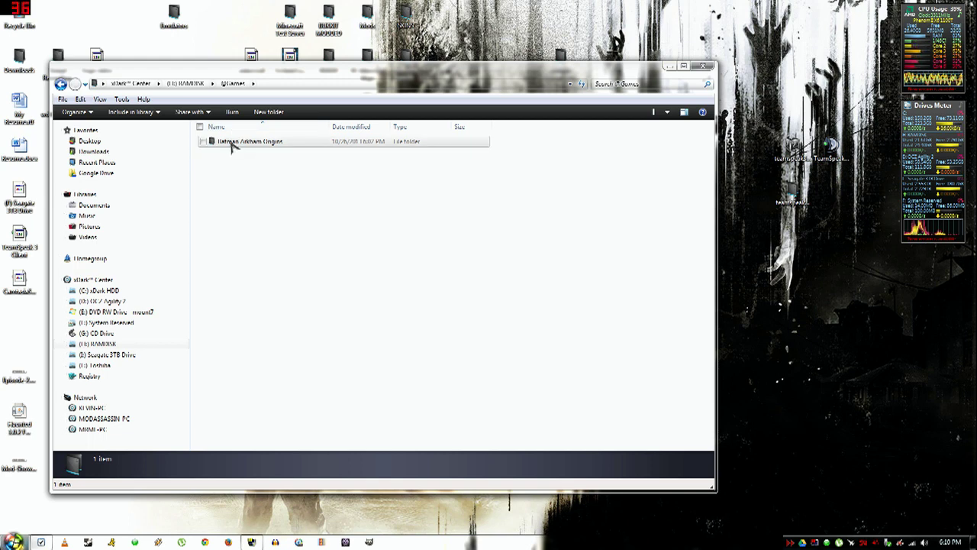
double_click(231, 146)
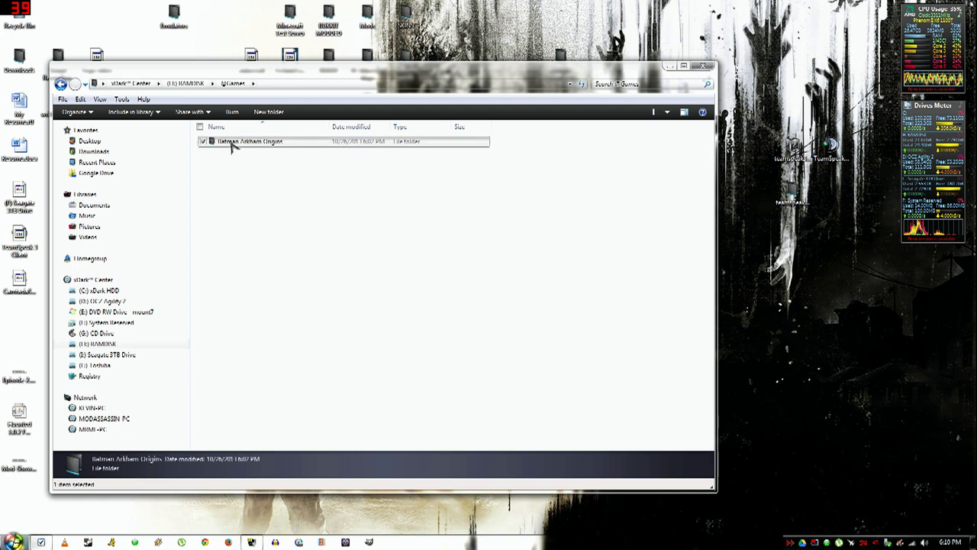
right_click(234, 221)
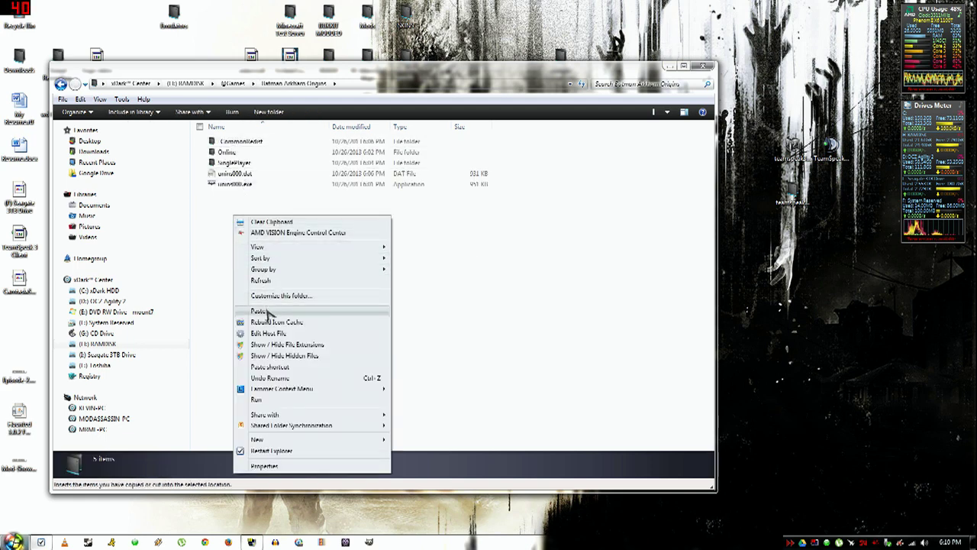
click(266, 312)
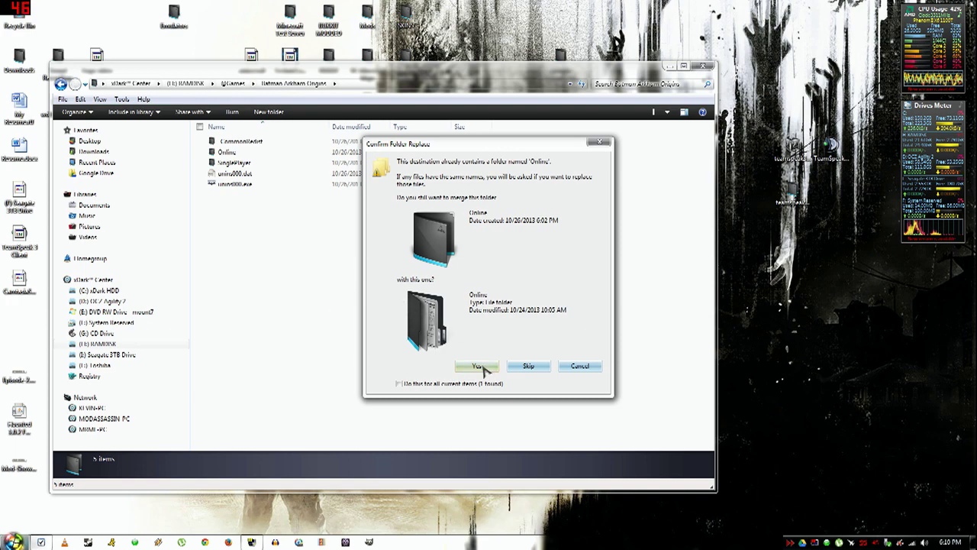
Merge the Online, SinglePlayer and both Win32 folders, and replace the existing files for all conflicts.
click(481, 368)
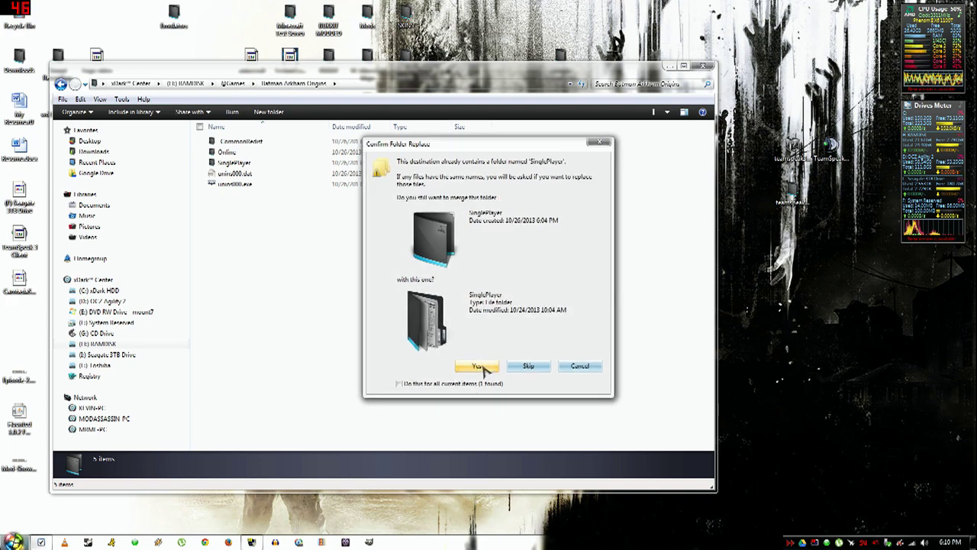
click(481, 367)
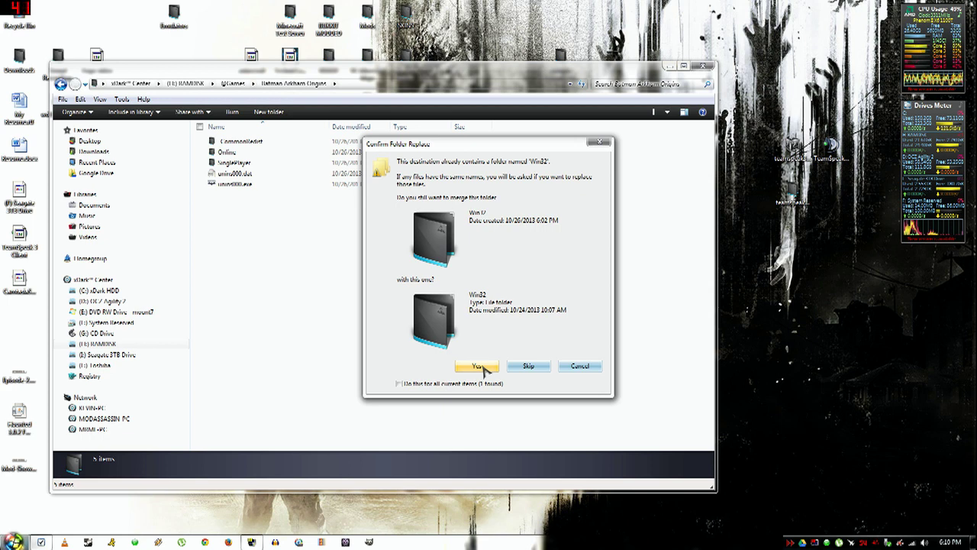
click(478, 366)
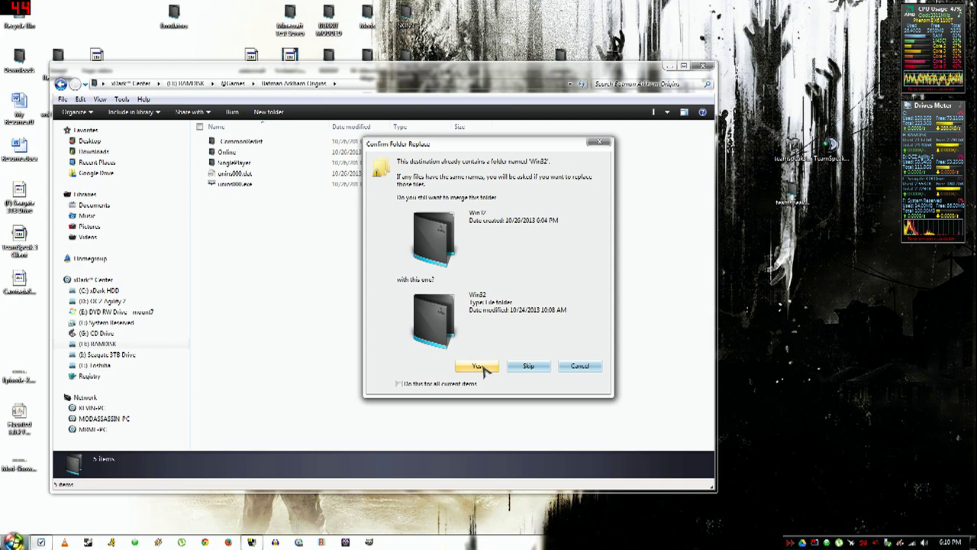
click(478, 367)
click(455, 378)
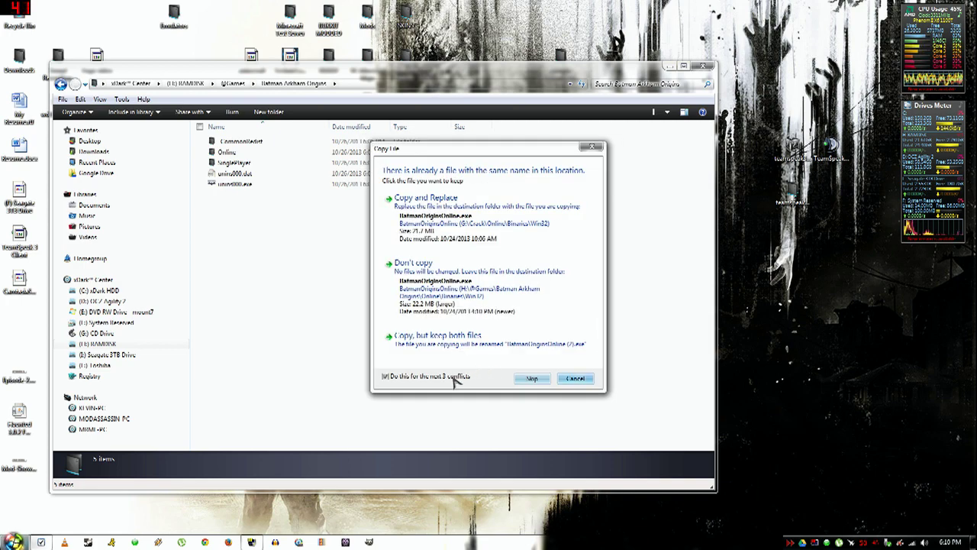
click(439, 221)
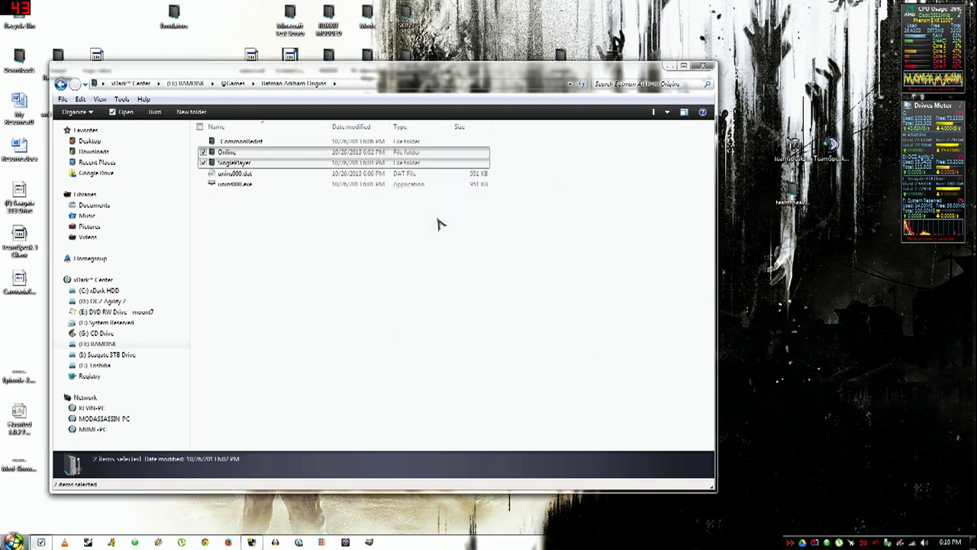
click(241, 223)
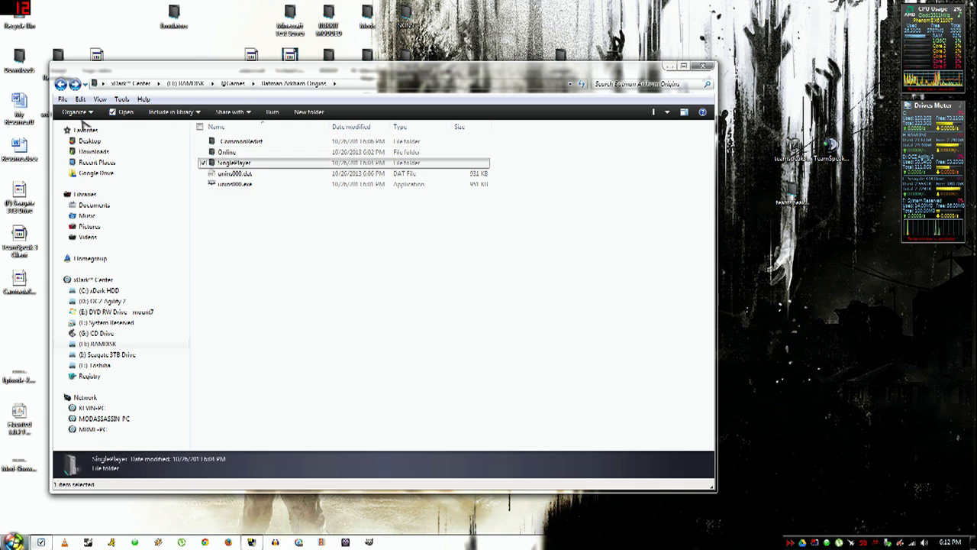
Move the Explorer window to uncover some desktop space and open the game's SinglePlayer\Binaries\Win32 folder.
drag(137, 70, 264, 60)
double_click(365, 153)
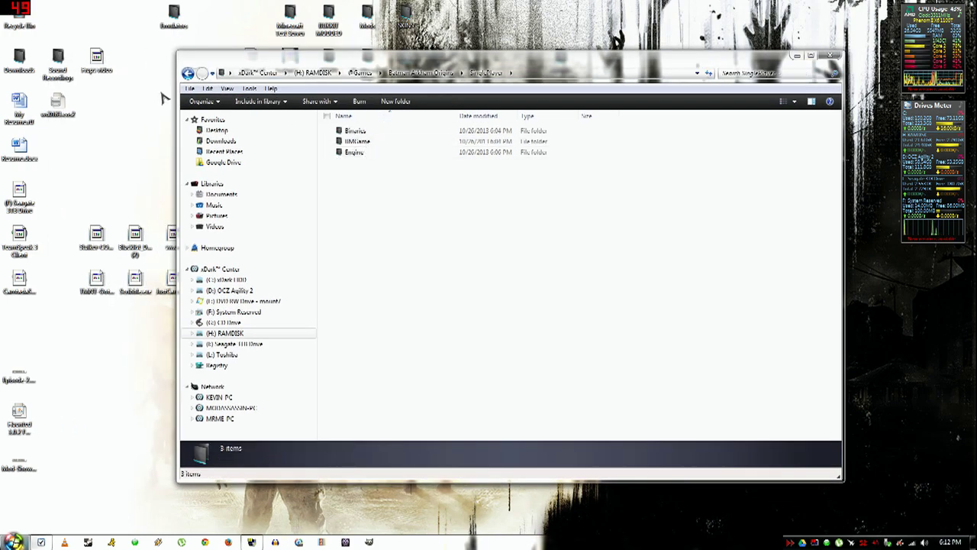
click(187, 74)
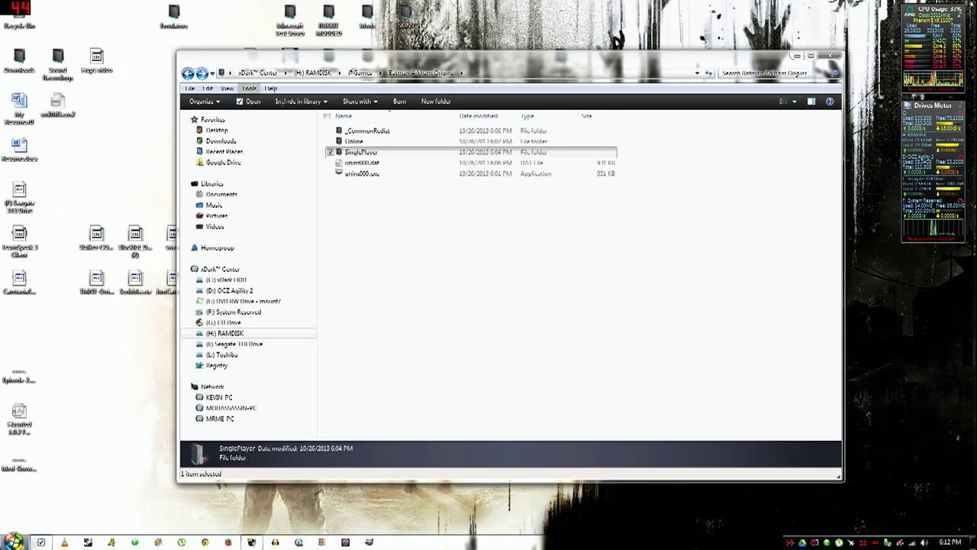
double_click(365, 153)
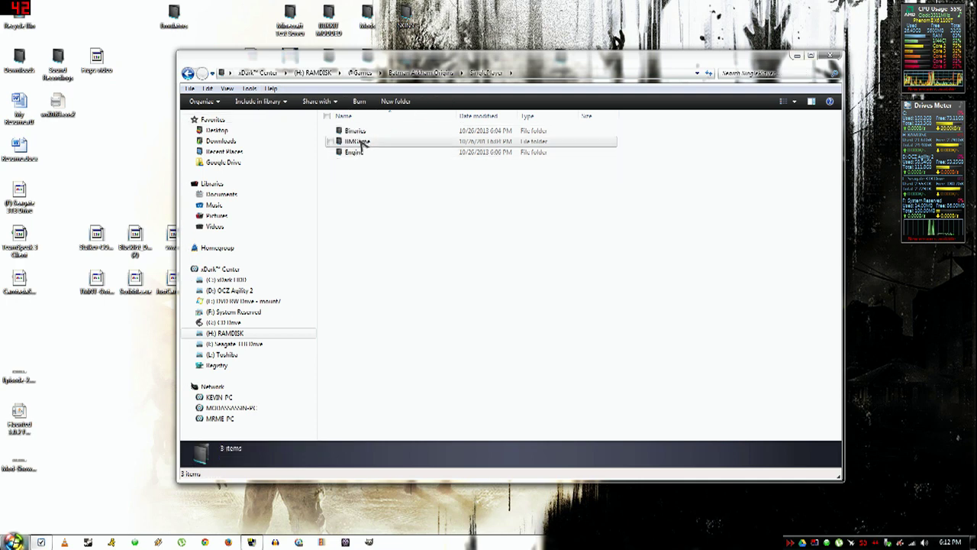
double_click(358, 142)
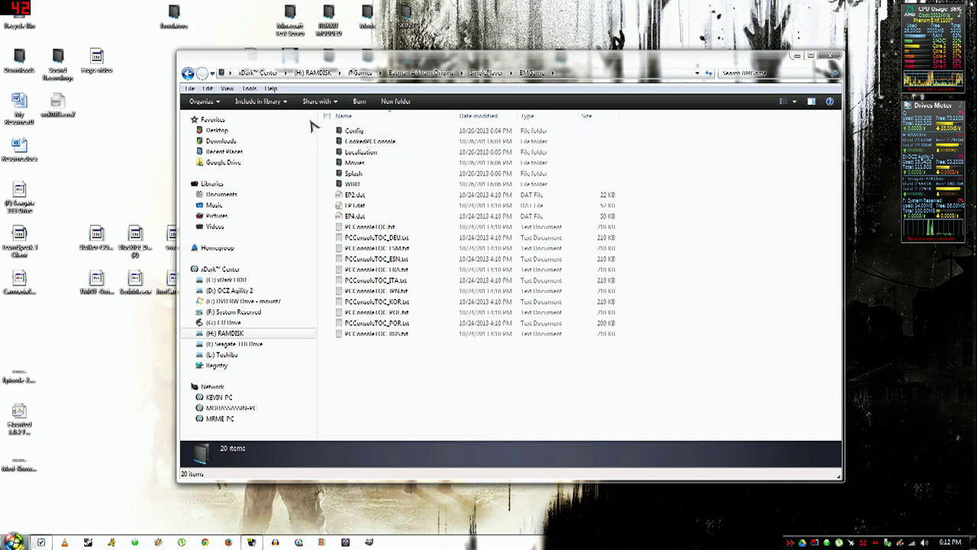
click(187, 74)
double_click(364, 132)
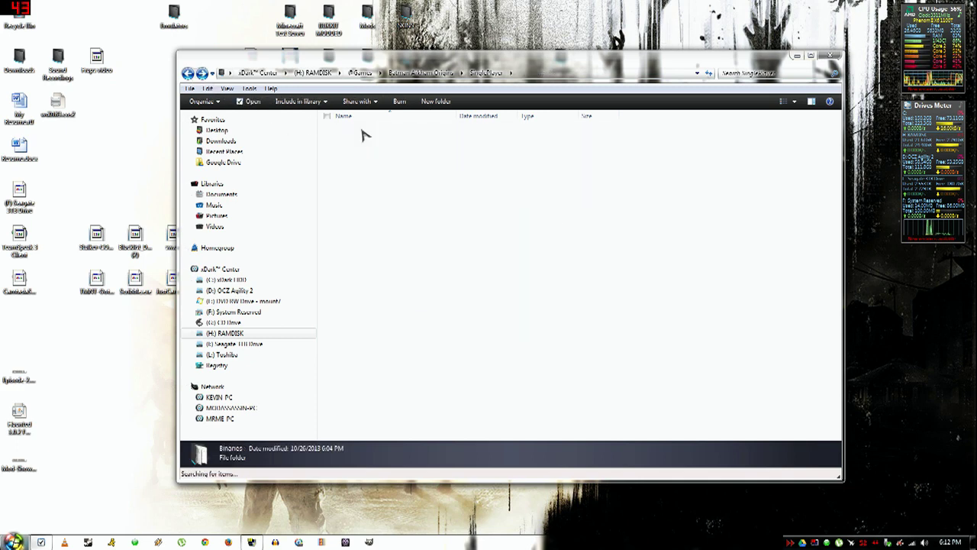
double_click(358, 142)
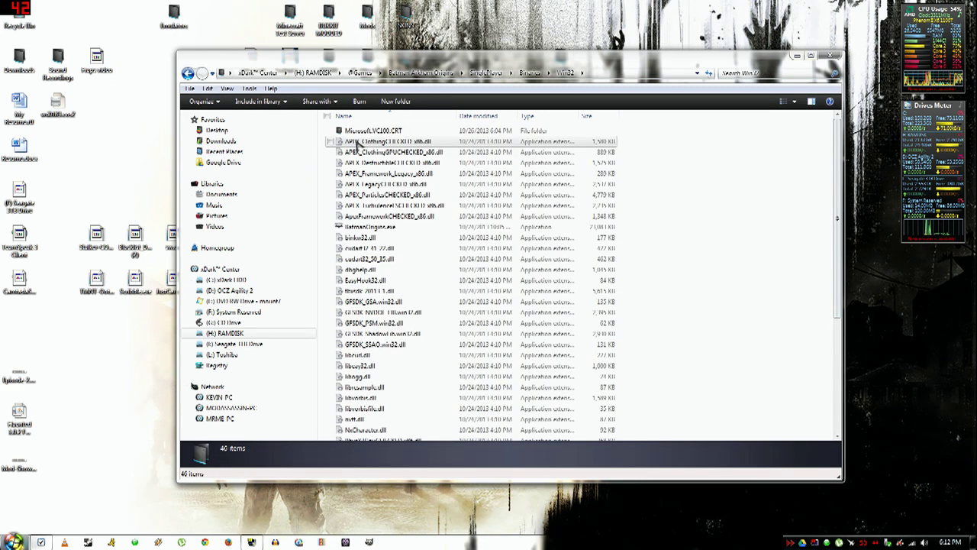
Create a shortcut to BatmanOrigins.exe in the free desktop space beside the window.
click(358, 227)
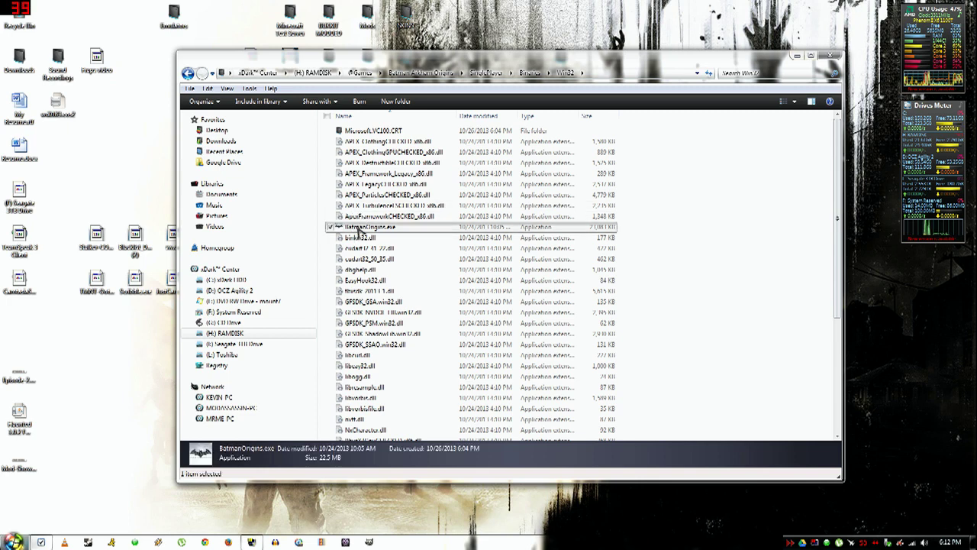
drag(359, 229, 123, 353)
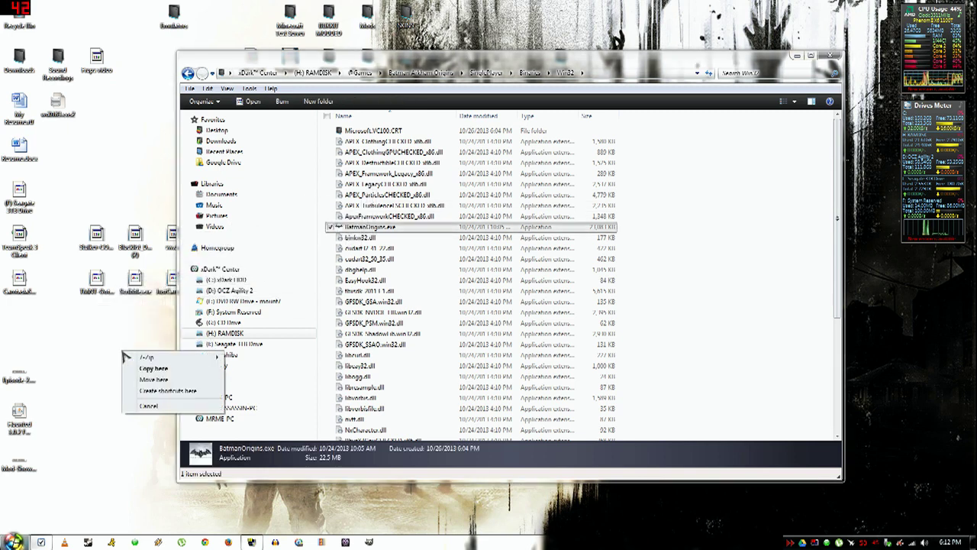
click(155, 391)
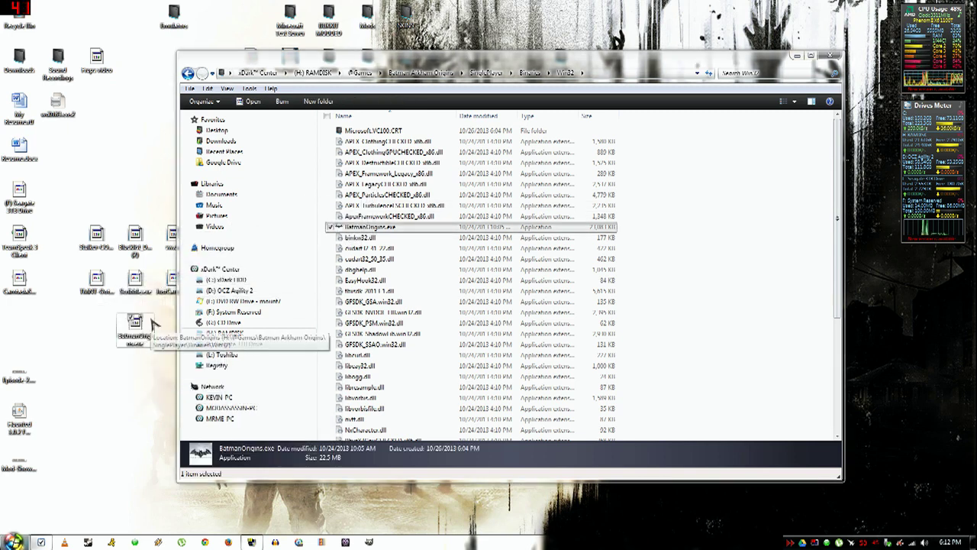